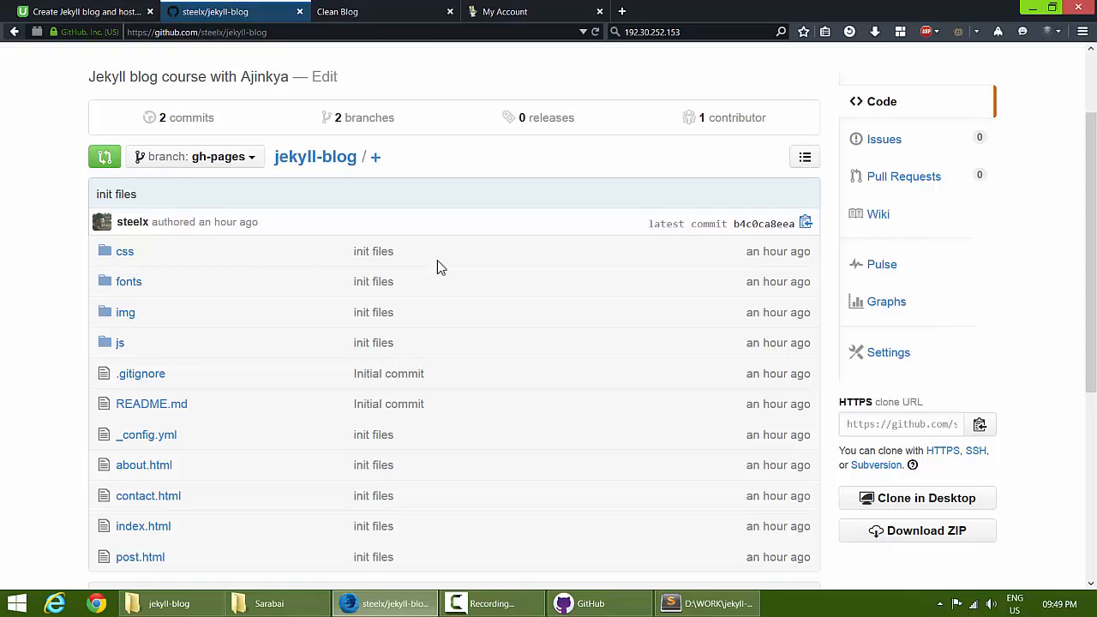
Open the published GitHub Pages site from the jekyll-blog repository's settings and look over its home page.
scroll(437, 261, "down", 3)
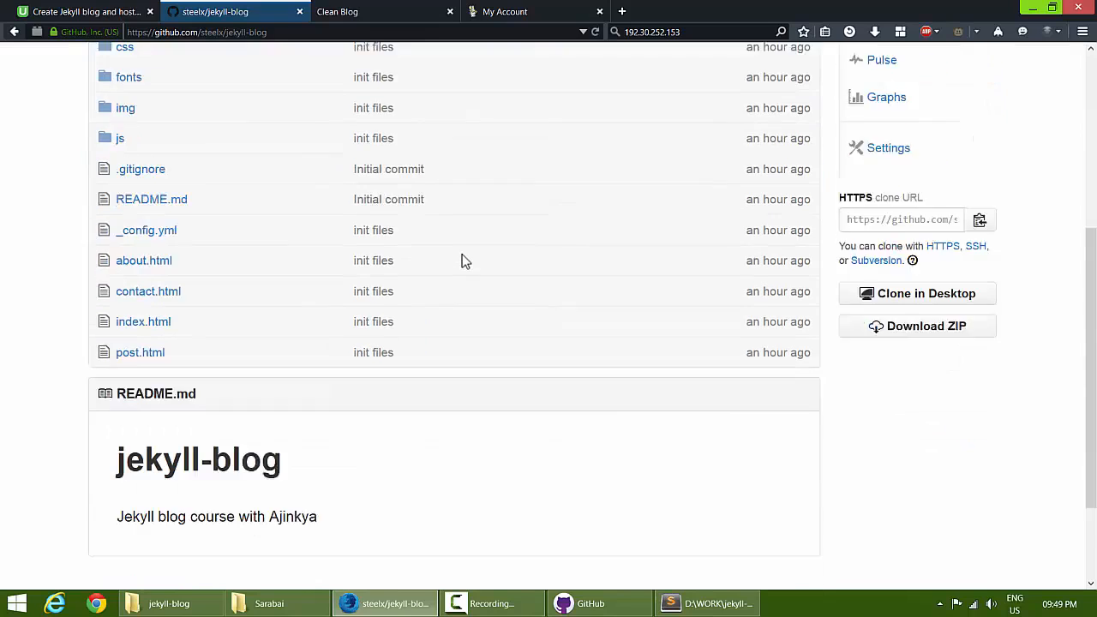
scroll(229, 384, "down", 1)
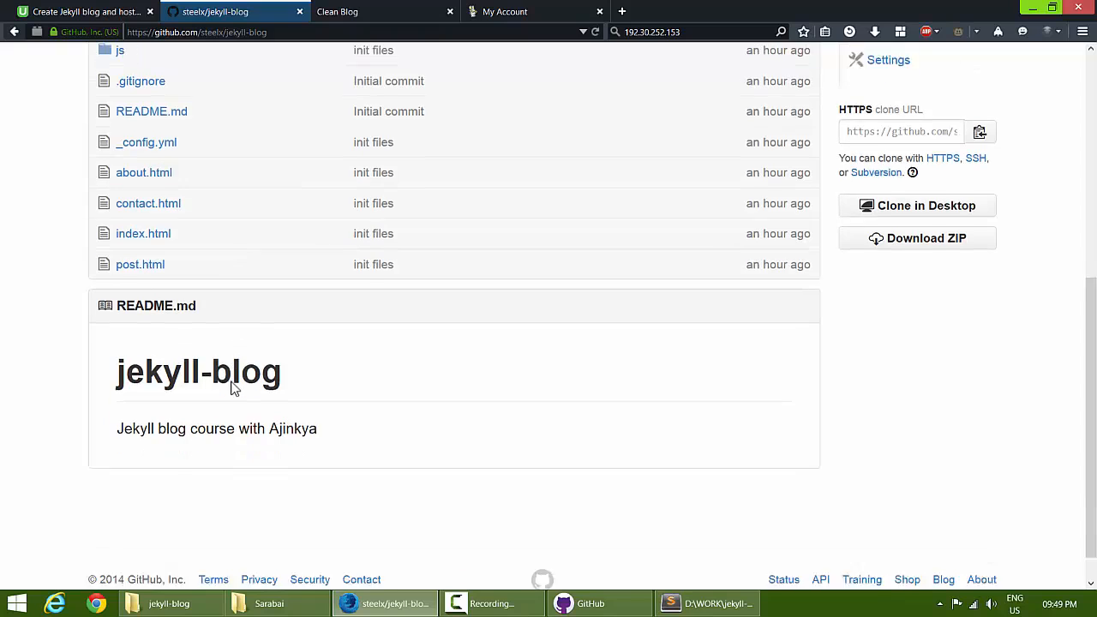
scroll(237, 374, "up", 5)
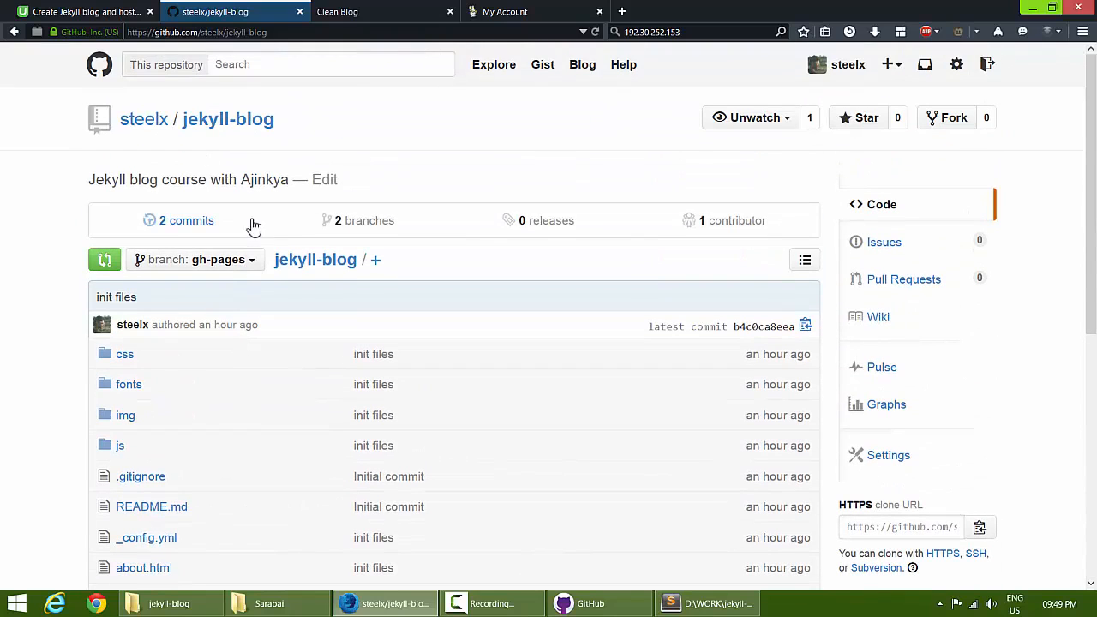
left_click(880, 458)
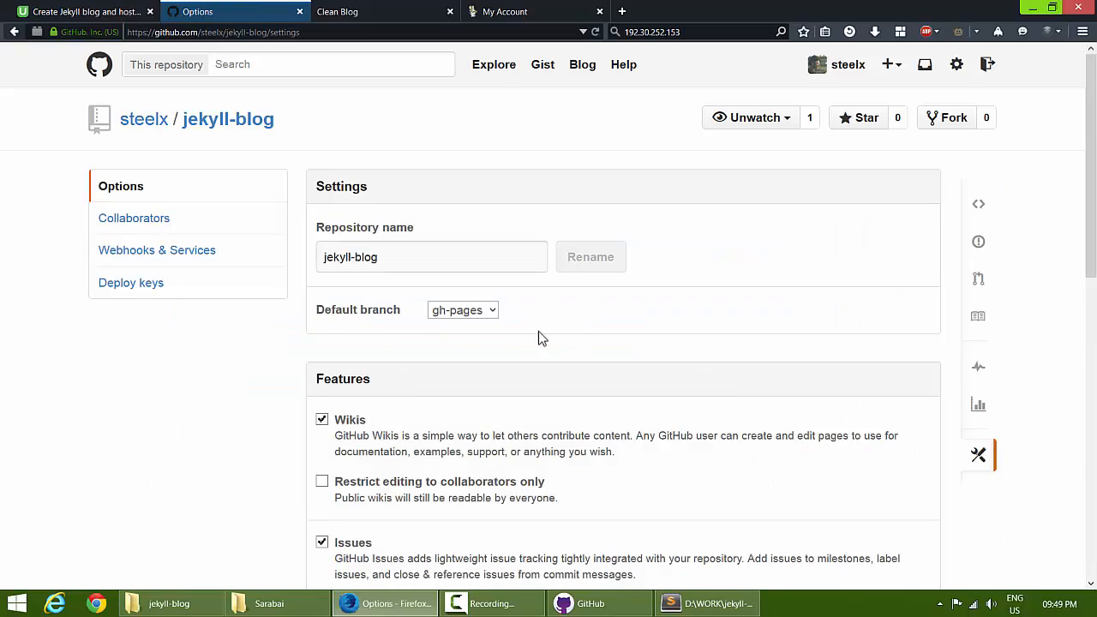
scroll(546, 327, "down", 5)
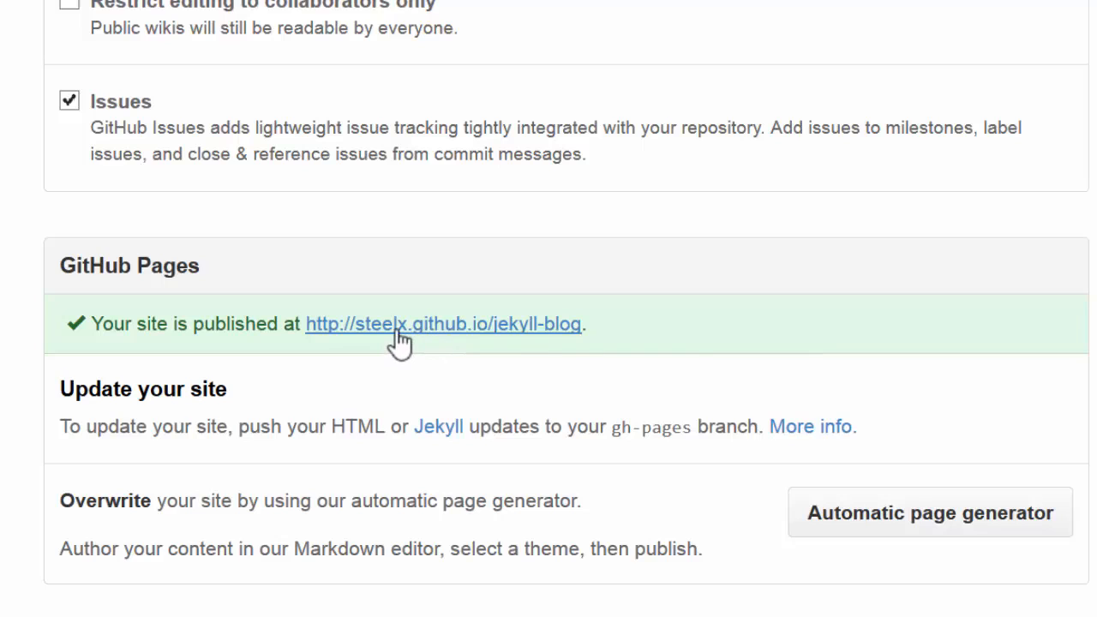
right_click(420, 338)
left_click(428, 345)
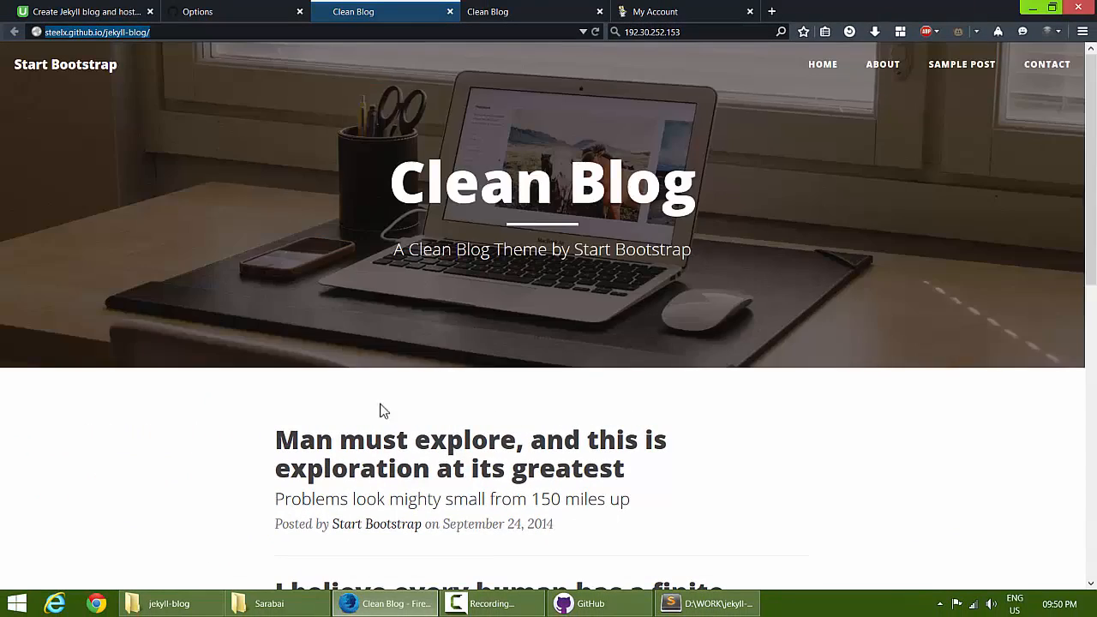
scroll(382, 410, "down", 3)
scroll(384, 404, "up", 3)
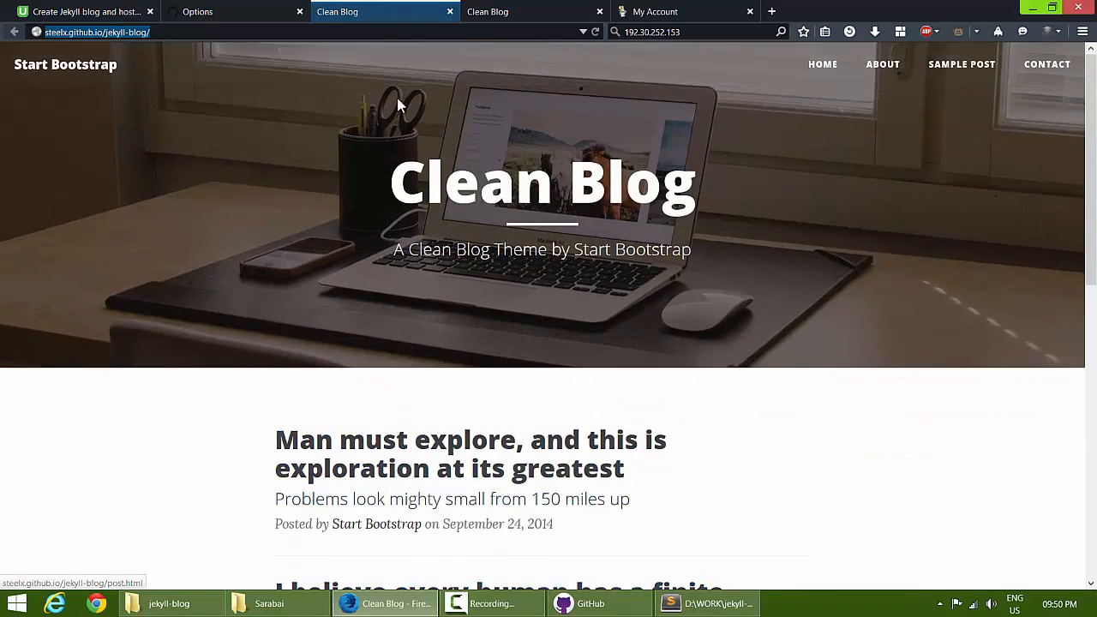
Close both Clean Blog pages, the published and the local copy, and return to the repository settings.
left_click(450, 11)
left_click(419, 12)
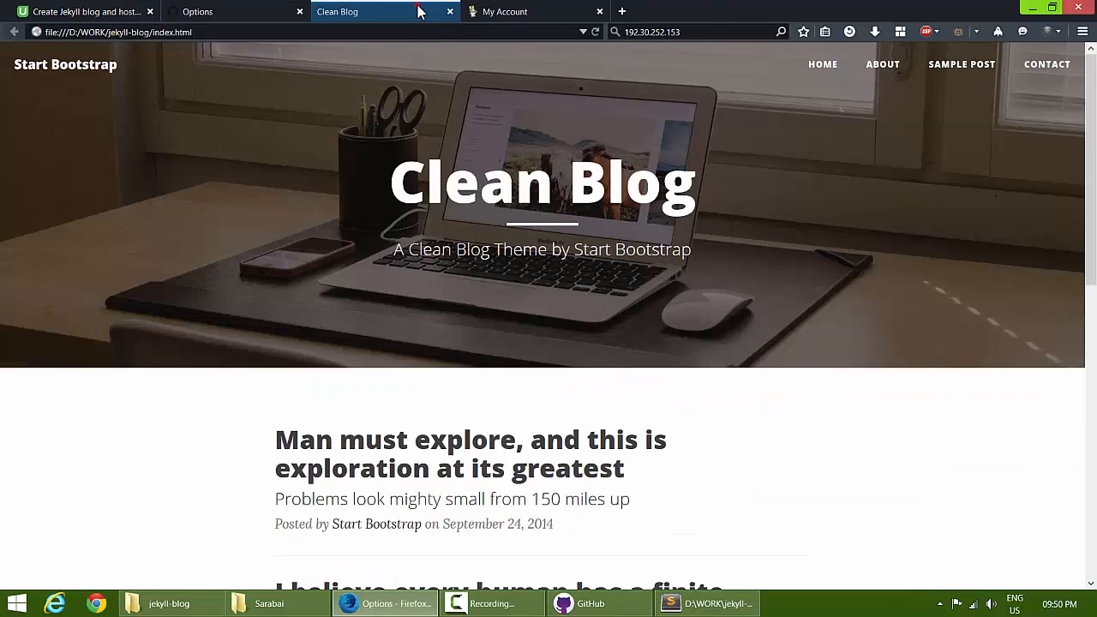
left_click(450, 11)
left_click(290, 16)
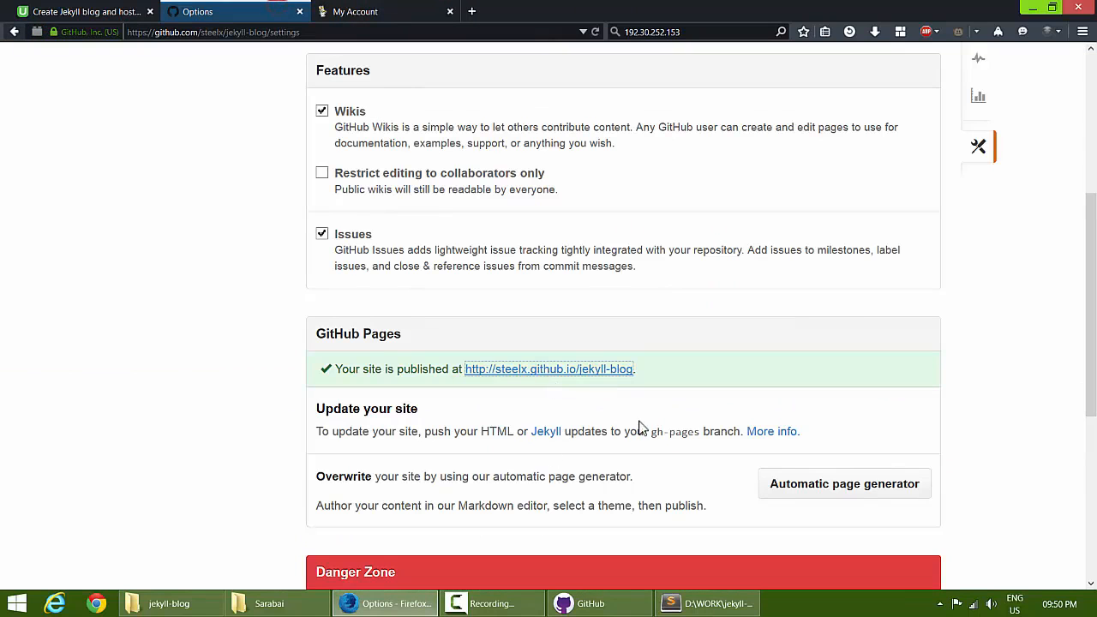
Start a new file named CNAME in the root of the jekyll-blog repository on the gh-pages branch.
scroll(572, 348, "up", 4)
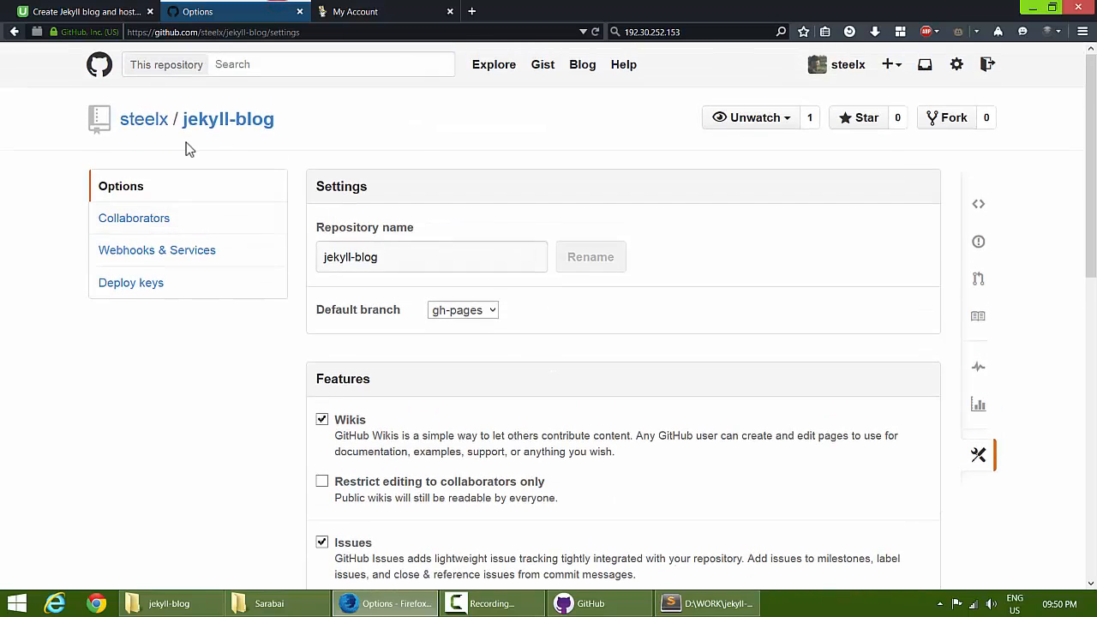
left_click(215, 127)
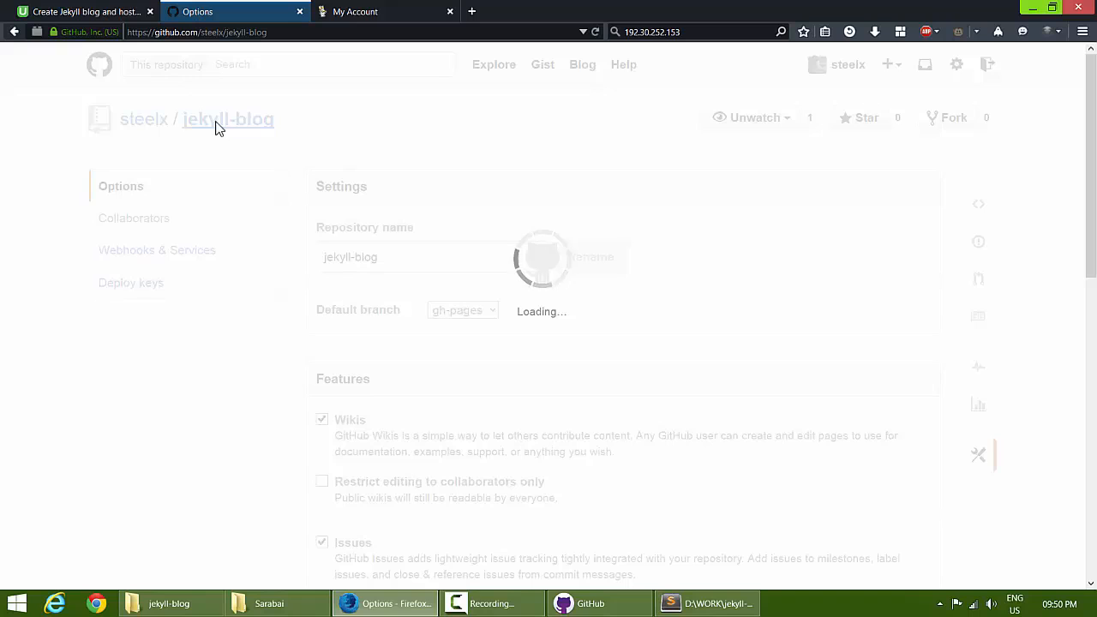
scroll(213, 240, "down", 3)
scroll(80, 355, "up", 2)
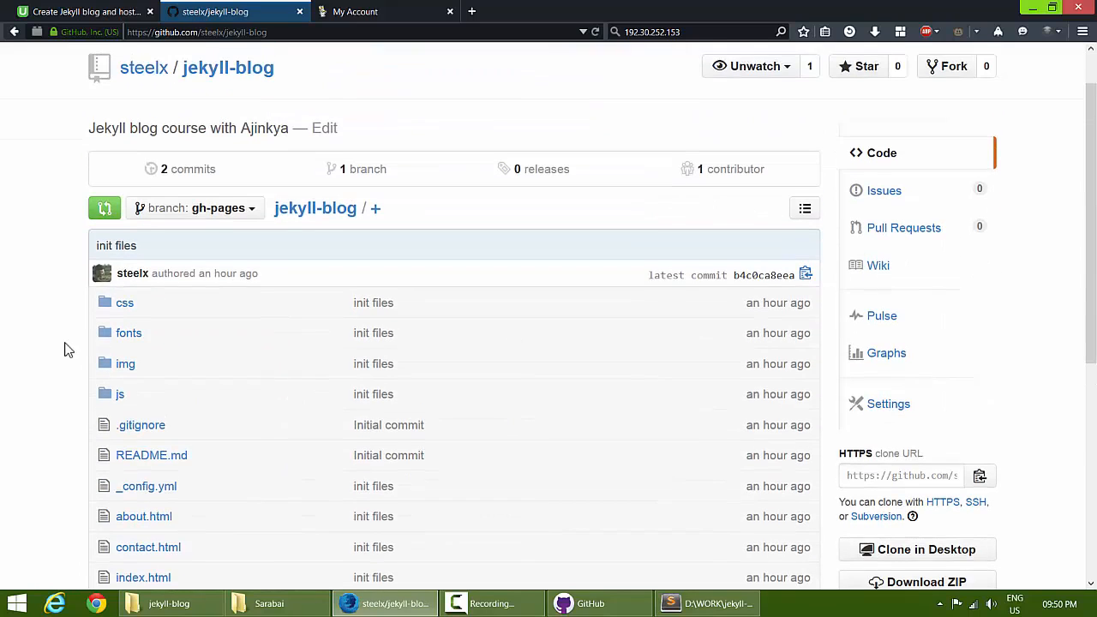
scroll(92, 329, "down", 1)
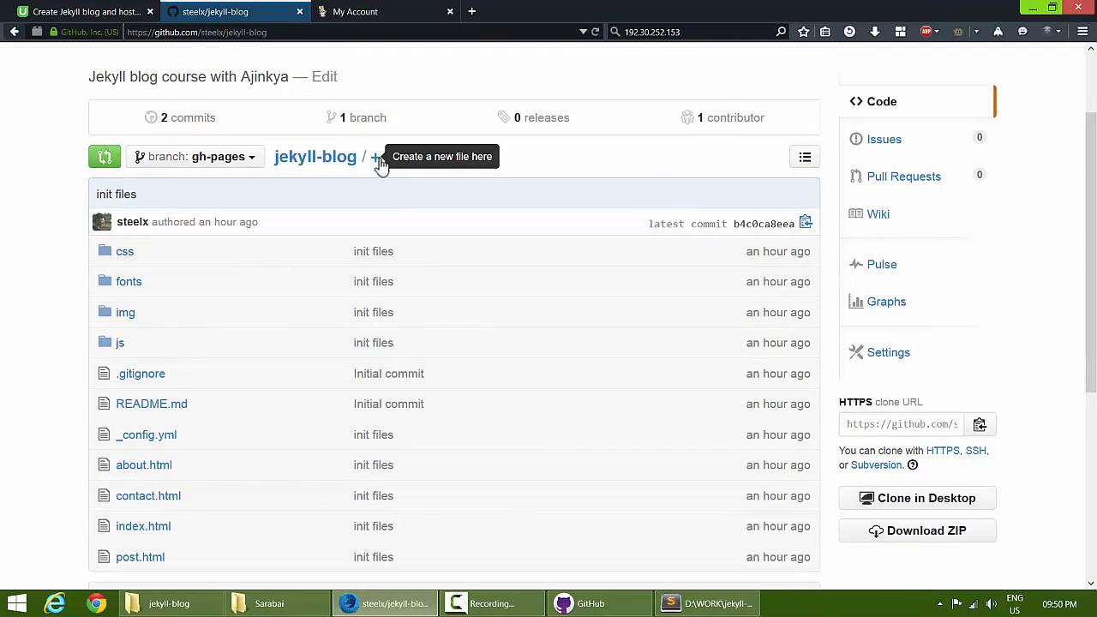
left_click(379, 160)
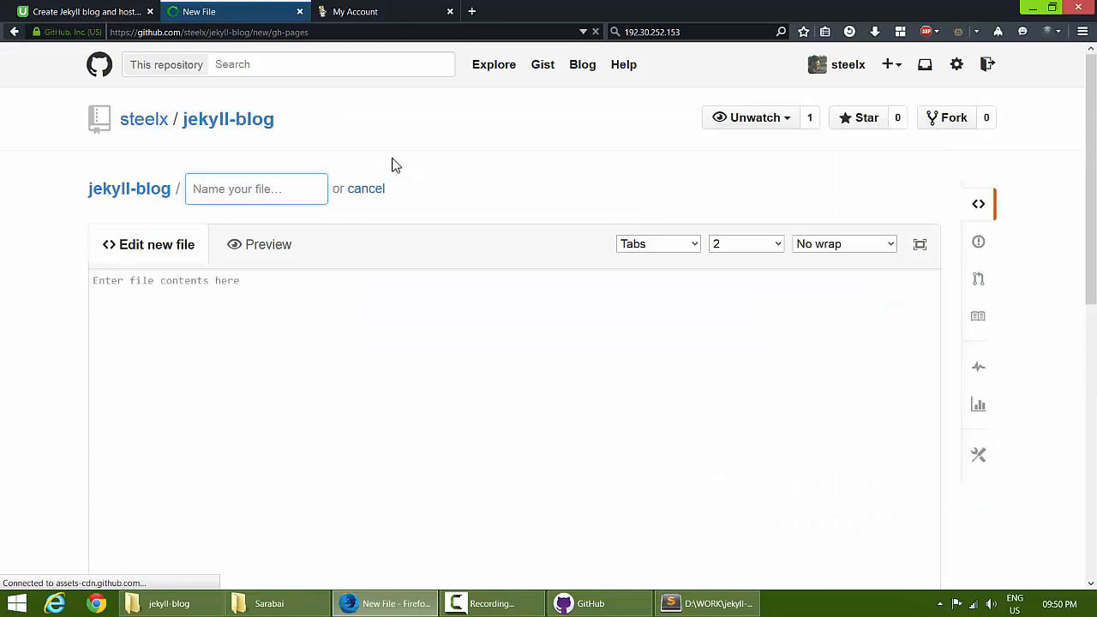
left_click(224, 192)
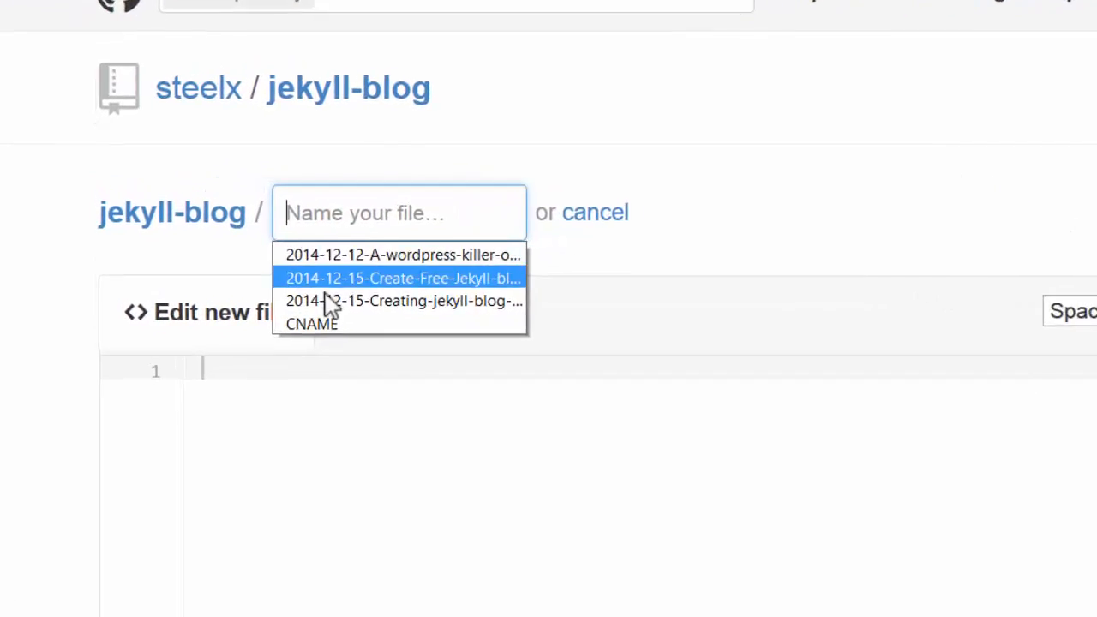
left_click(372, 352)
Enter jekyll-blog.com as the content of the CNAME file.
left_click(365, 414)
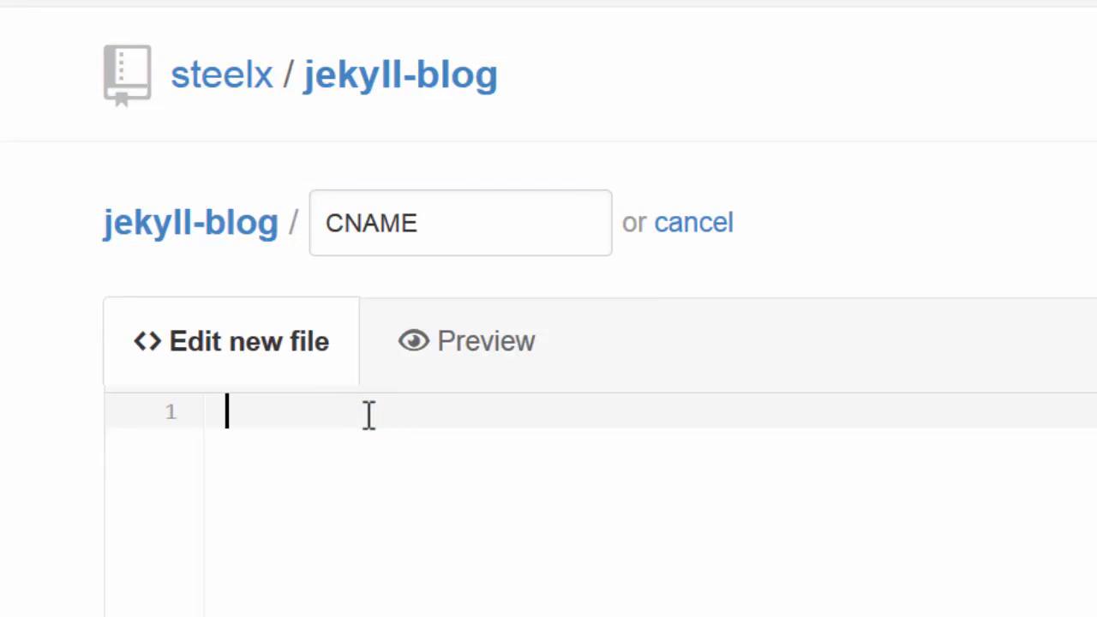
type("jeky")
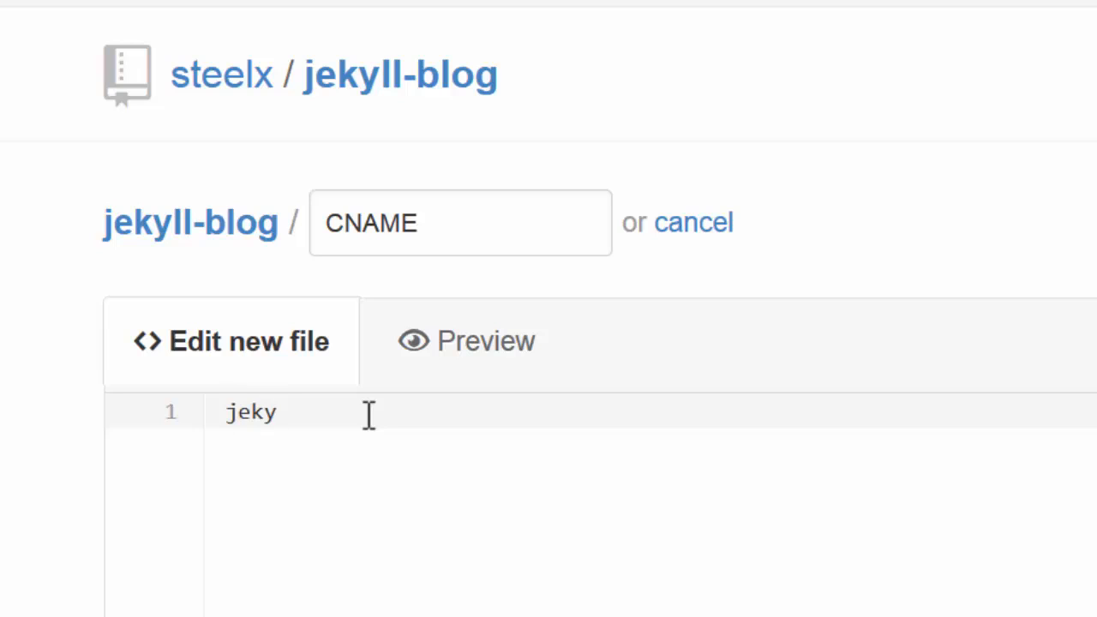
type("ll-blog.com")
Commit the new CNAME file with the message "added domain name".
scroll(192, 478, "down", 2)
scroll(192, 479, "down", 5)
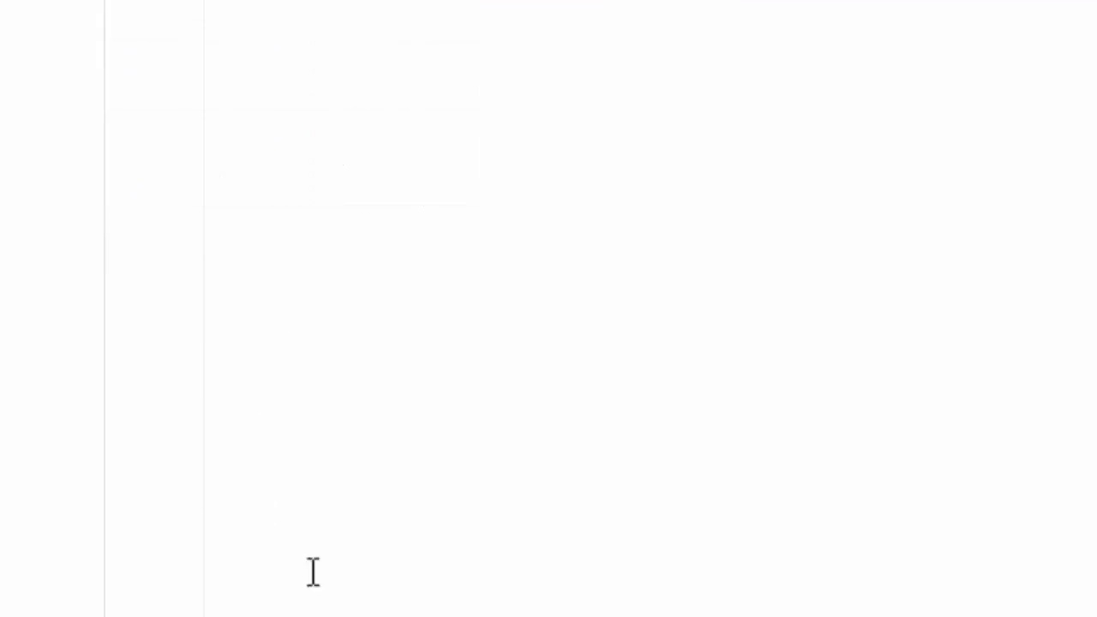
left_click(381, 459)
type("added")
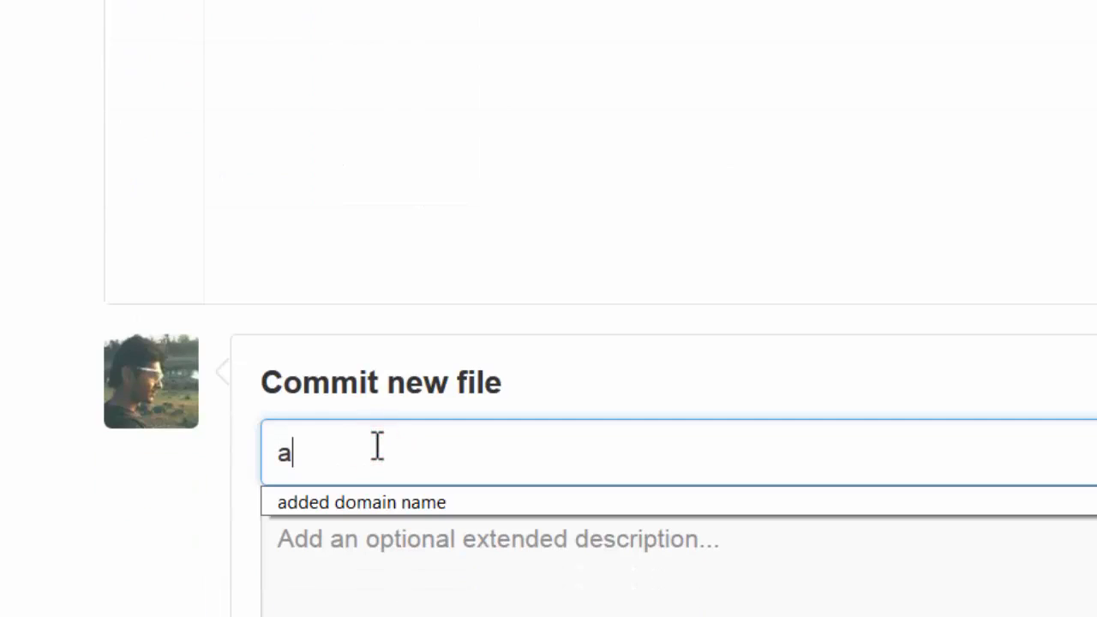
left_click(394, 504)
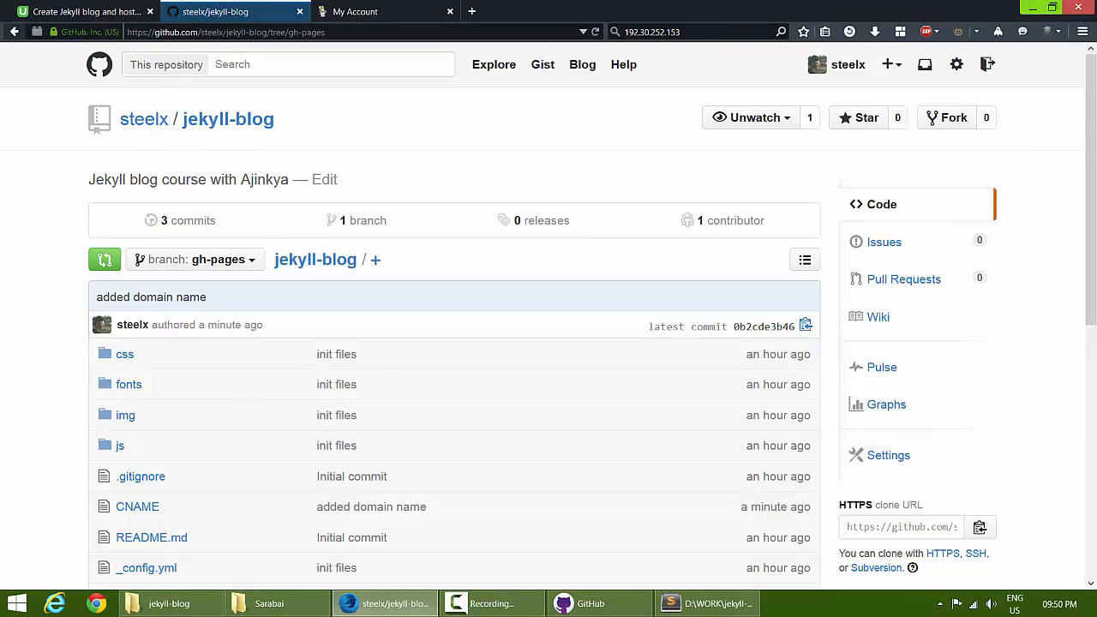
Switch to the GitHub desktop app to view the jekyll-blog commit history and return to the browser.
left_click(383, 605)
left_click(590, 604)
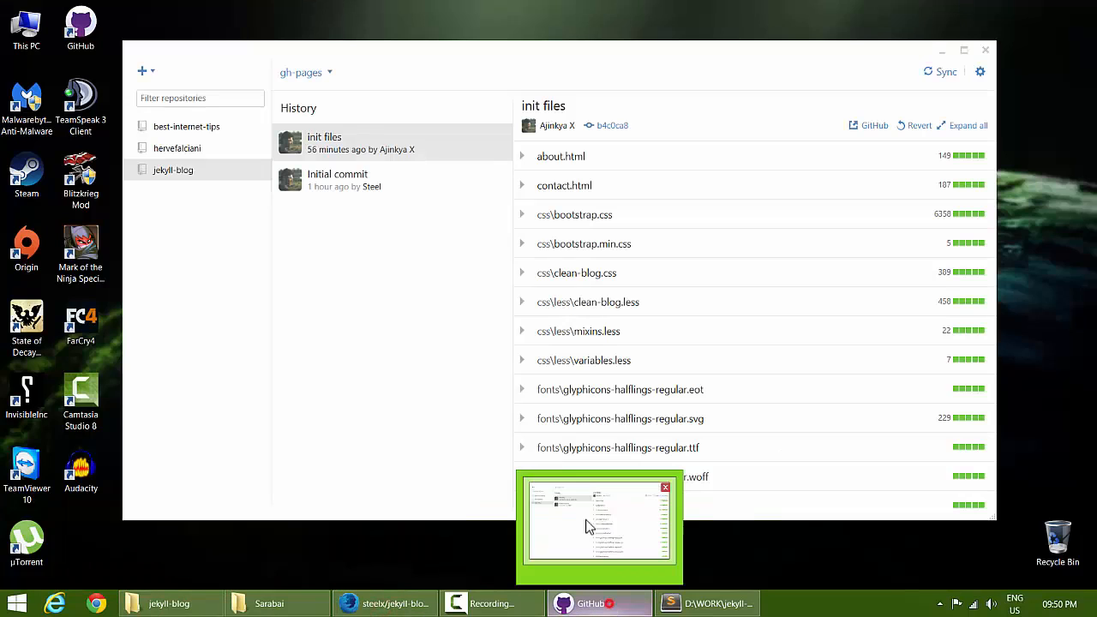
left_click(570, 603)
left_click(385, 604)
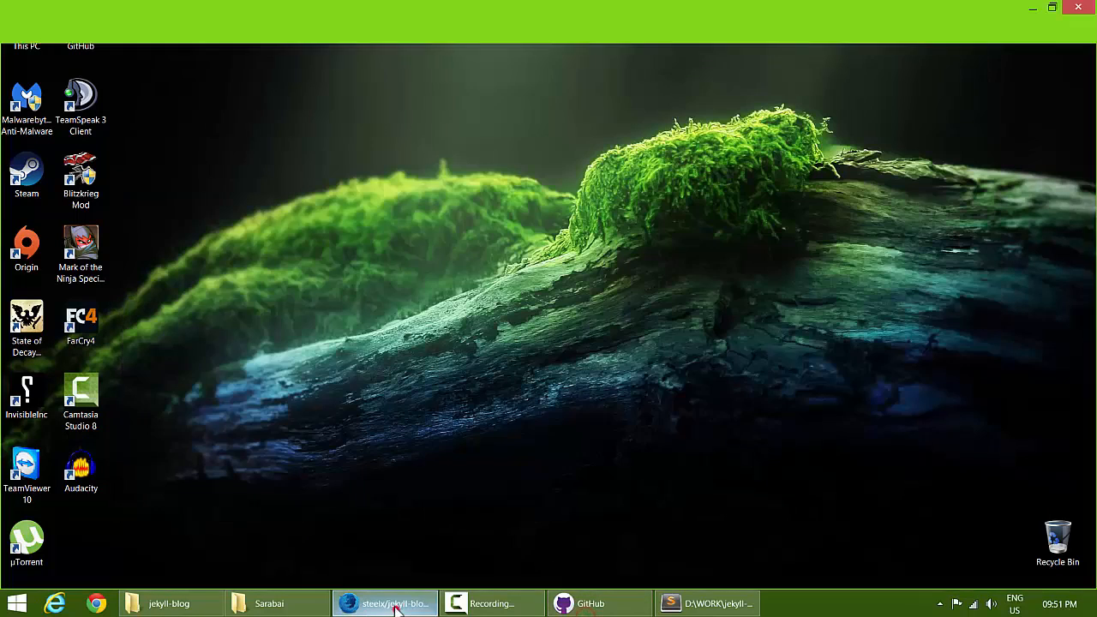
Check the published site address in the GitHub Pages section of the repository settings.
scroll(240, 322, "down", 3)
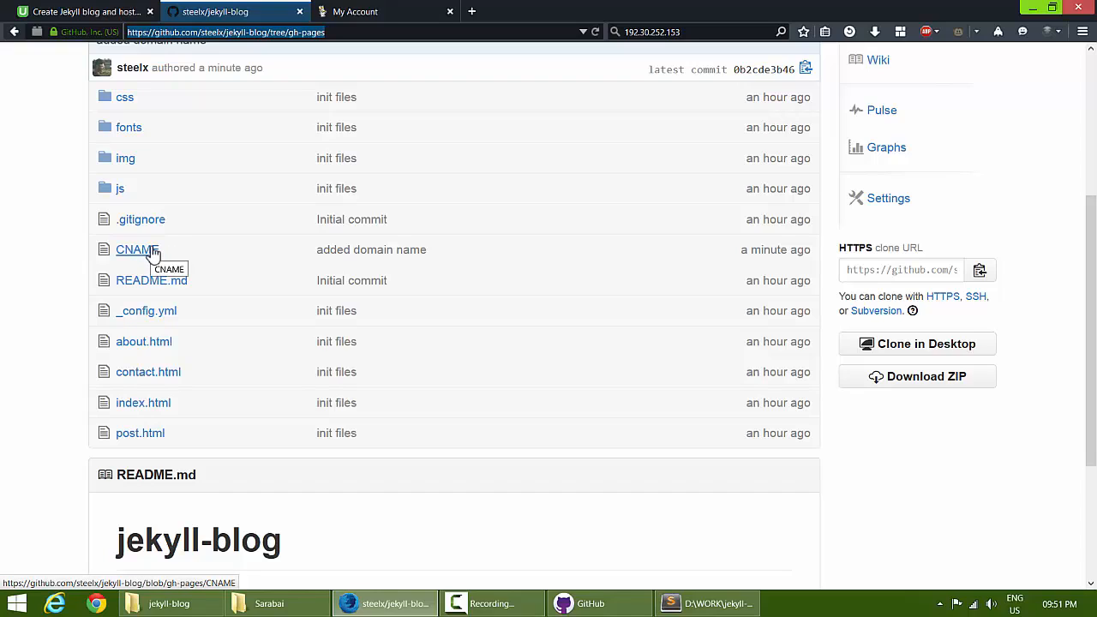
left_click(880, 206)
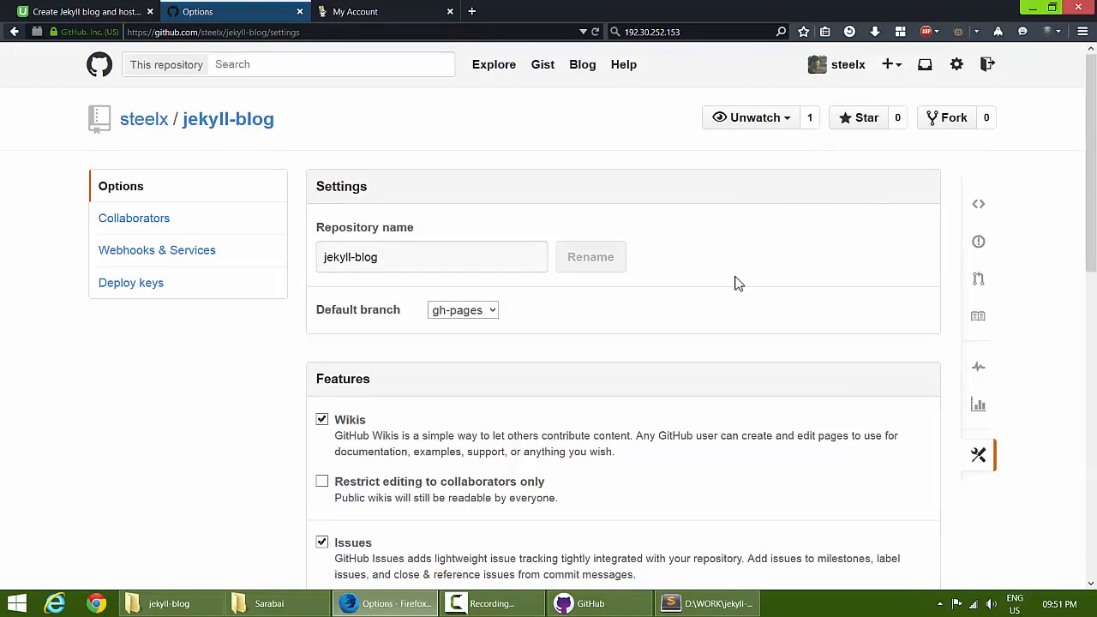
scroll(717, 287, "down", 3)
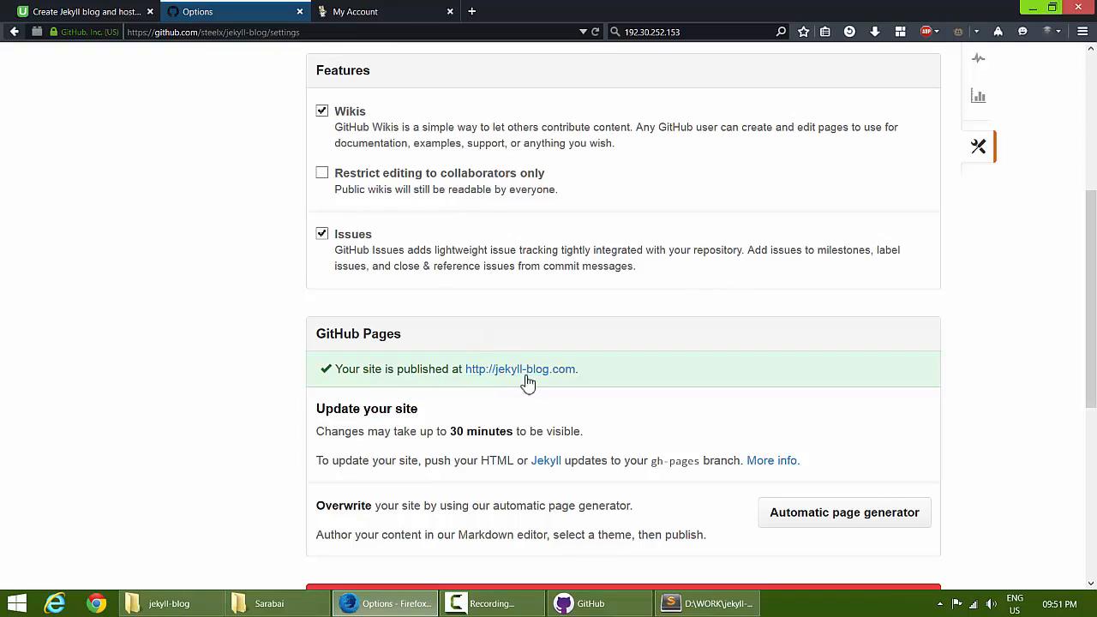
Switch to the GoDaddy account and open the domain details of jekyll-blog.com.
left_click(371, 10)
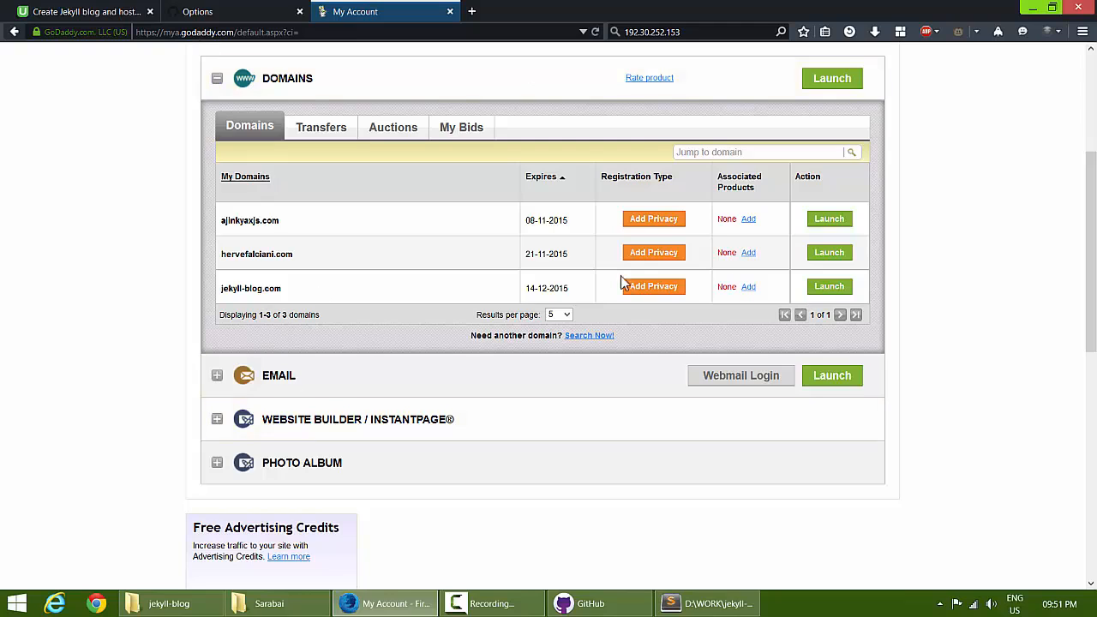
left_click_drag(220, 290, 303, 295)
left_click(304, 288)
left_click(827, 288)
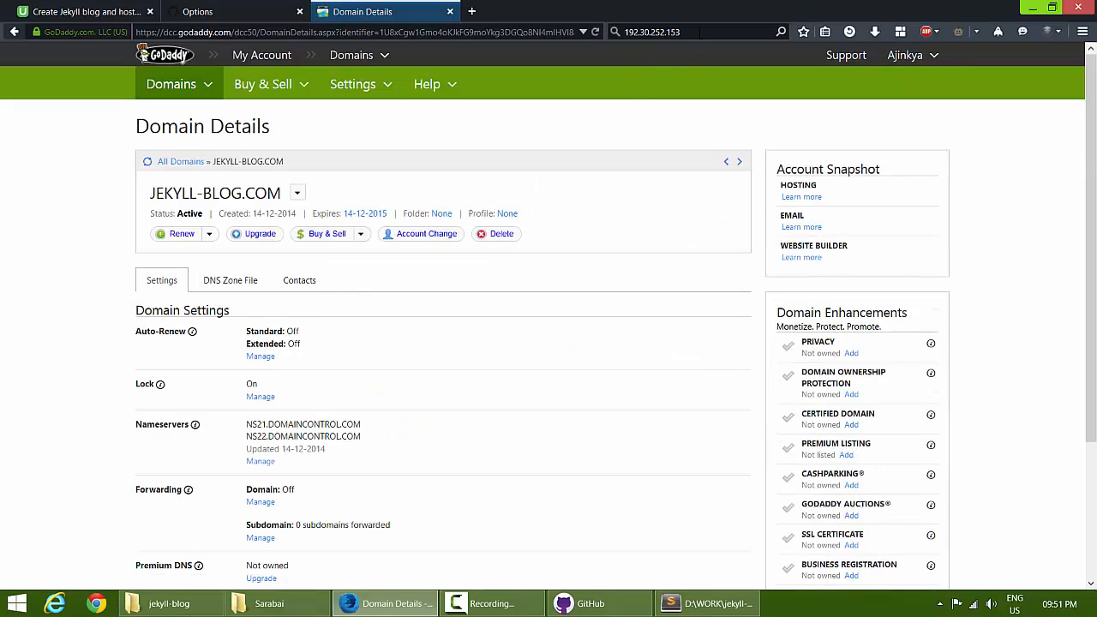
Copy the IP address 192.30.252.153 from the browser's search box and open the domain's DNS zone file.
left_click(699, 32)
key("ctrl+c")
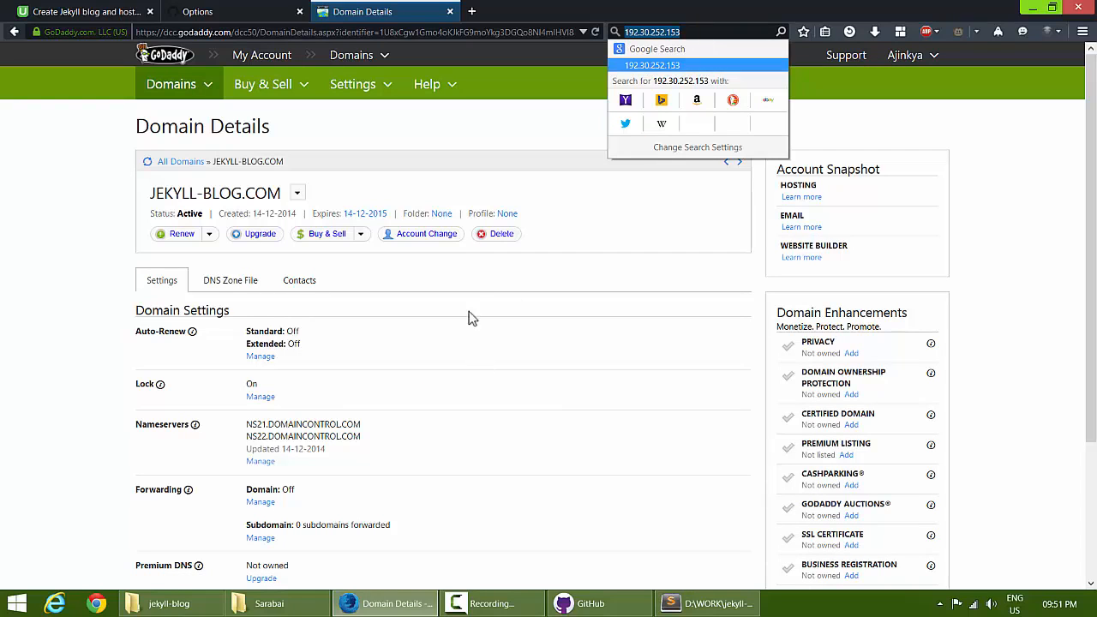
left_click(213, 288)
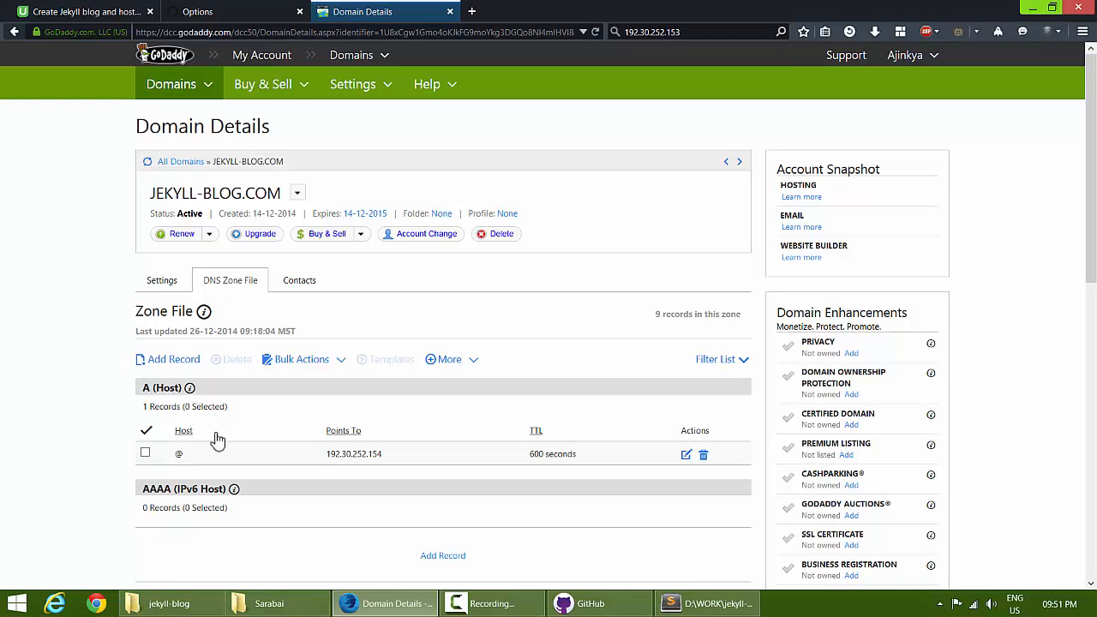
left_click_drag(387, 454, 325, 457)
left_click(381, 452)
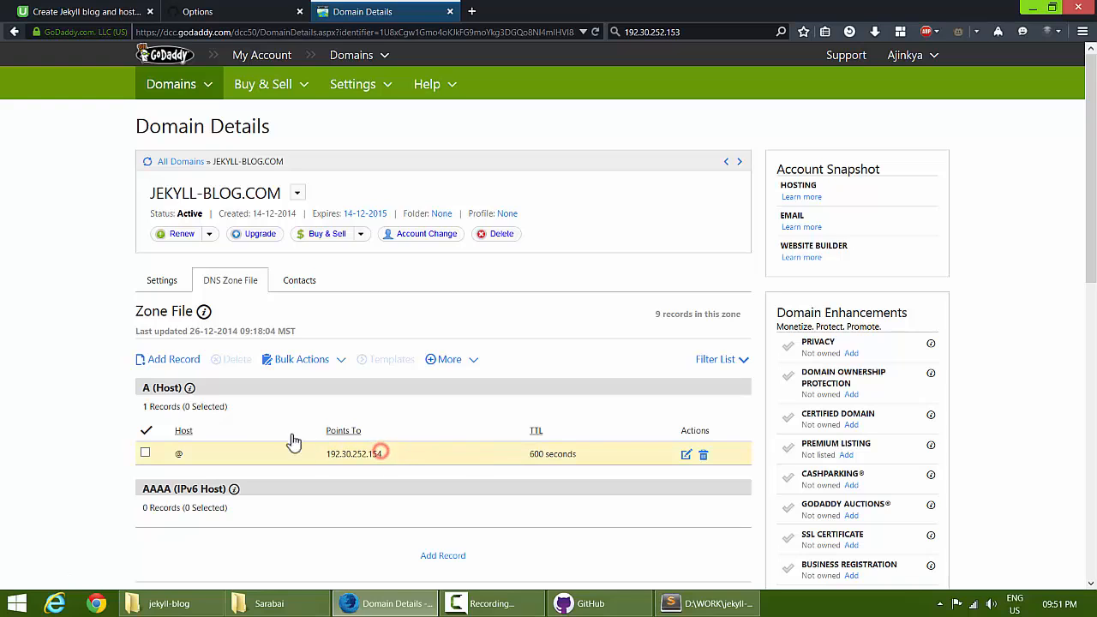
Add an A (Host) zone record for jekyll-blog.com with host @ pointing to 192.30.252.153.
left_click(182, 361)
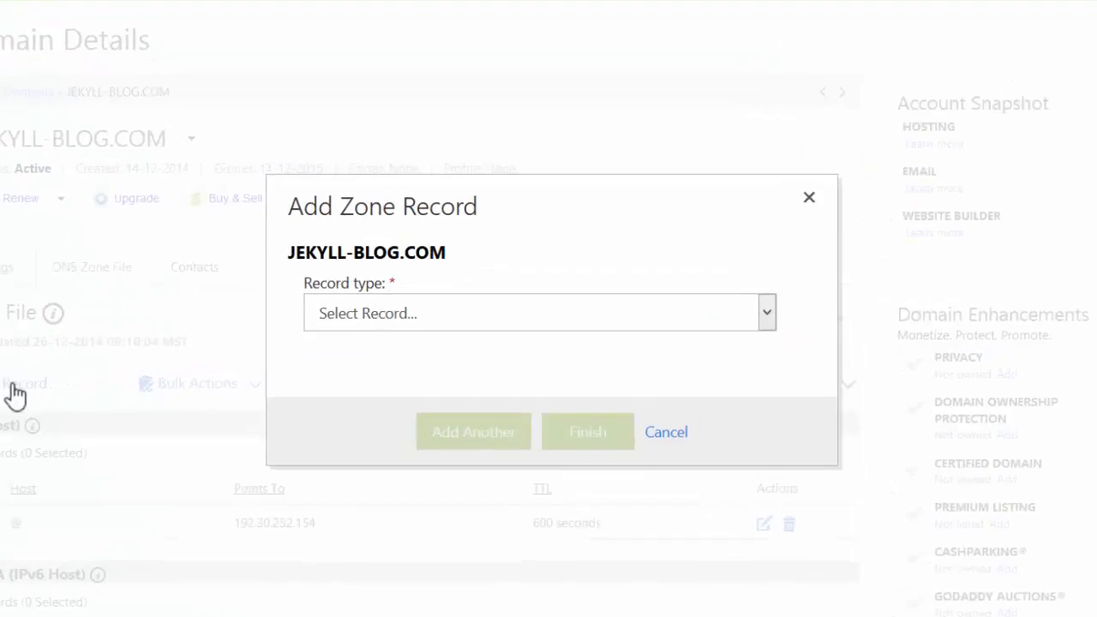
left_click(436, 314)
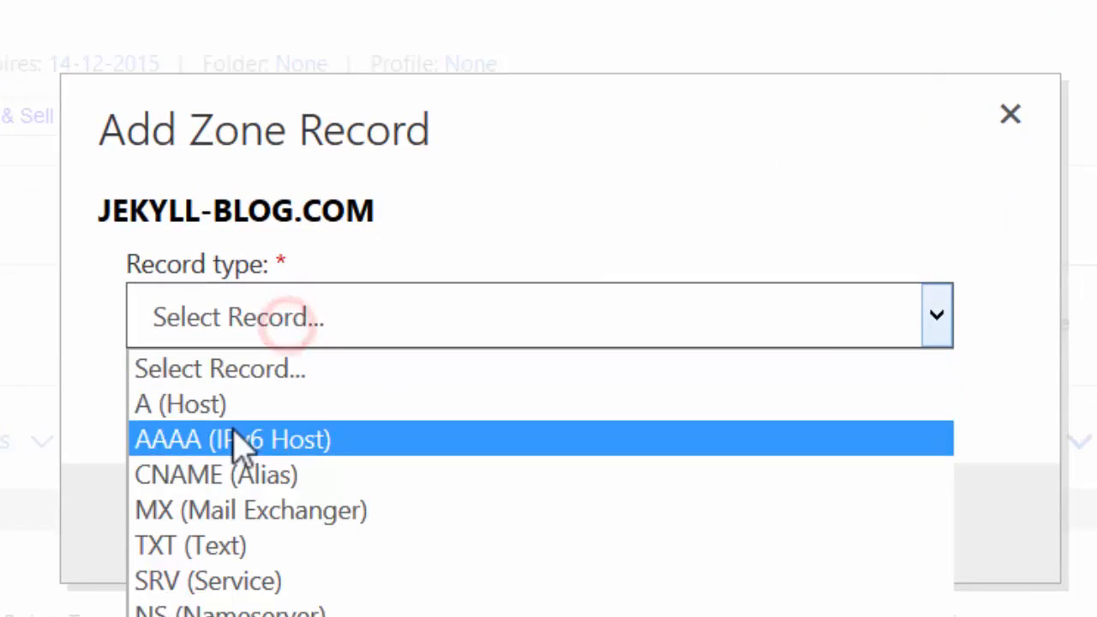
left_click(228, 410)
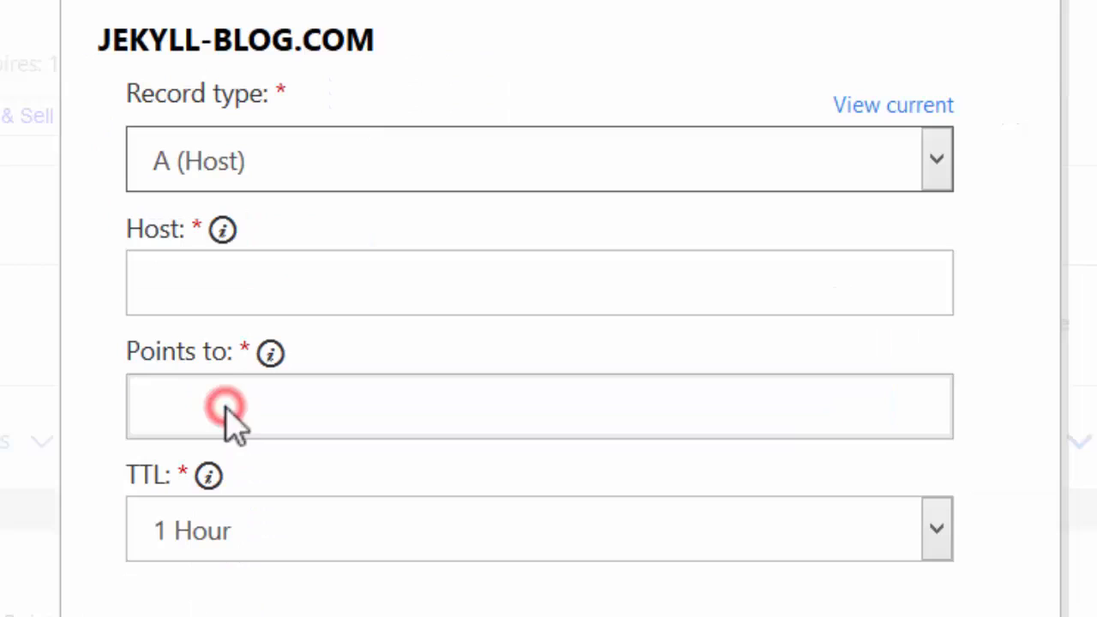
left_click(238, 279)
type("@")
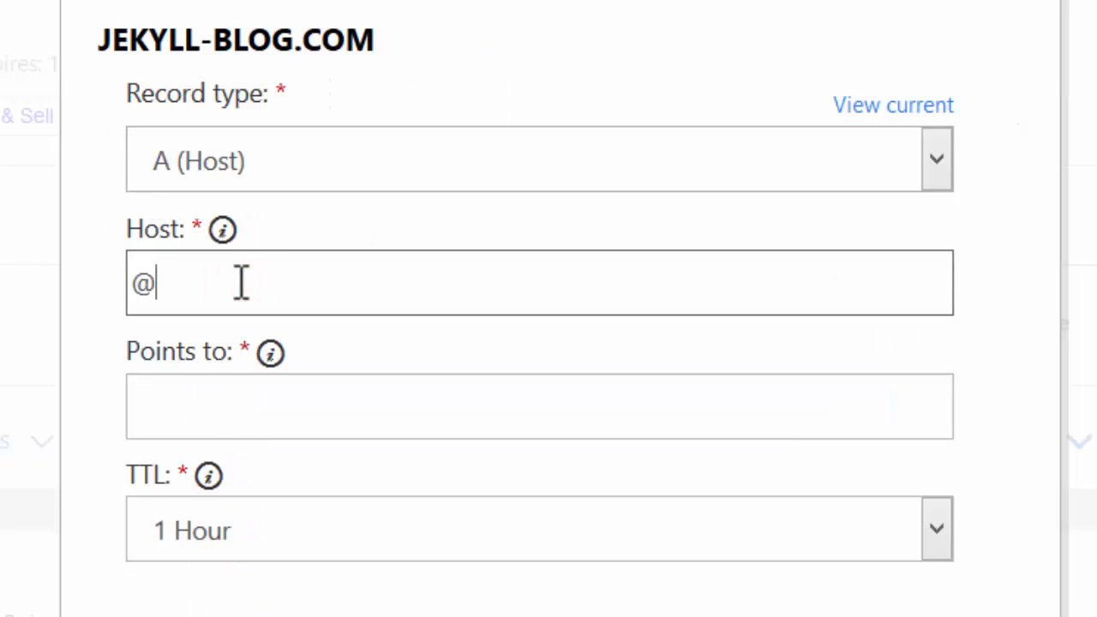
left_click(206, 417)
key("ctrl+v")
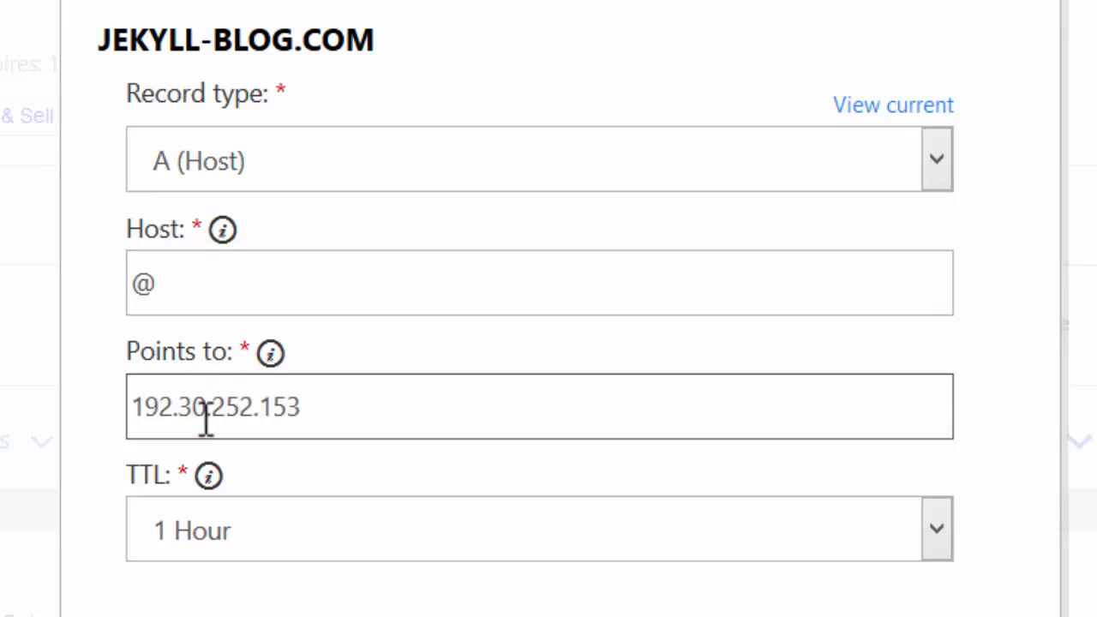
Give the new A record a custom TTL of 600 seconds, finish it and save the zone file changes.
left_click(275, 533)
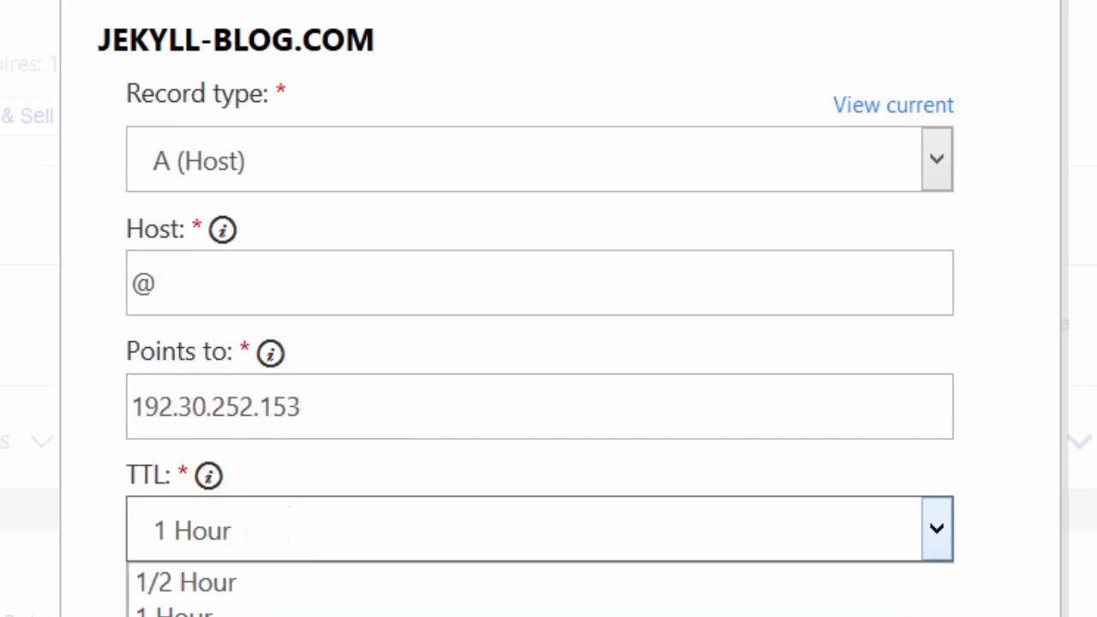
left_click(657, 520)
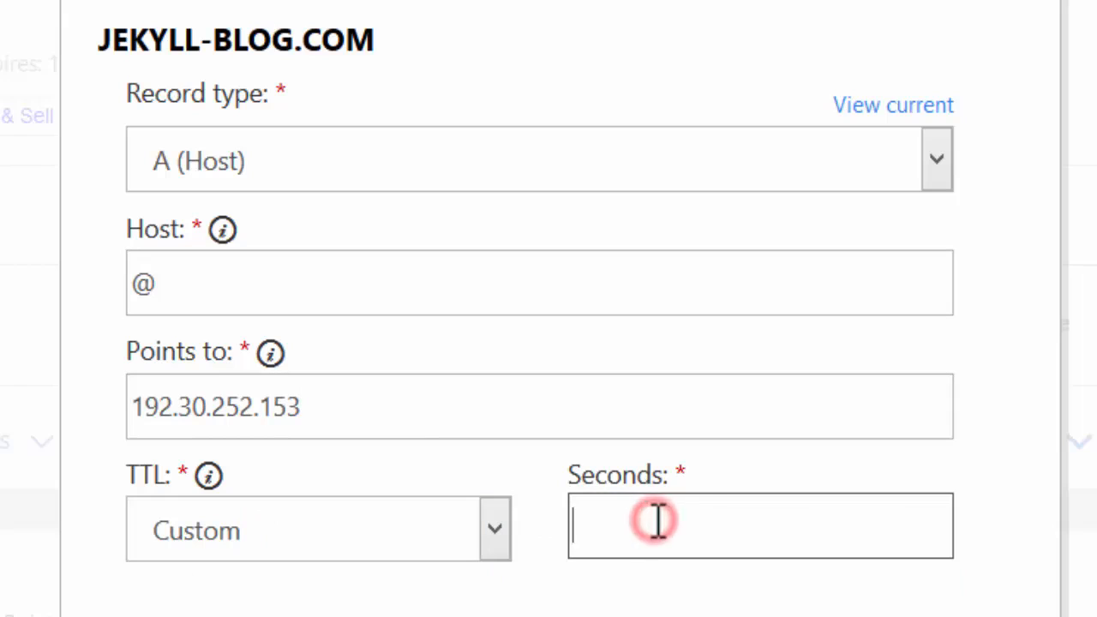
type("600")
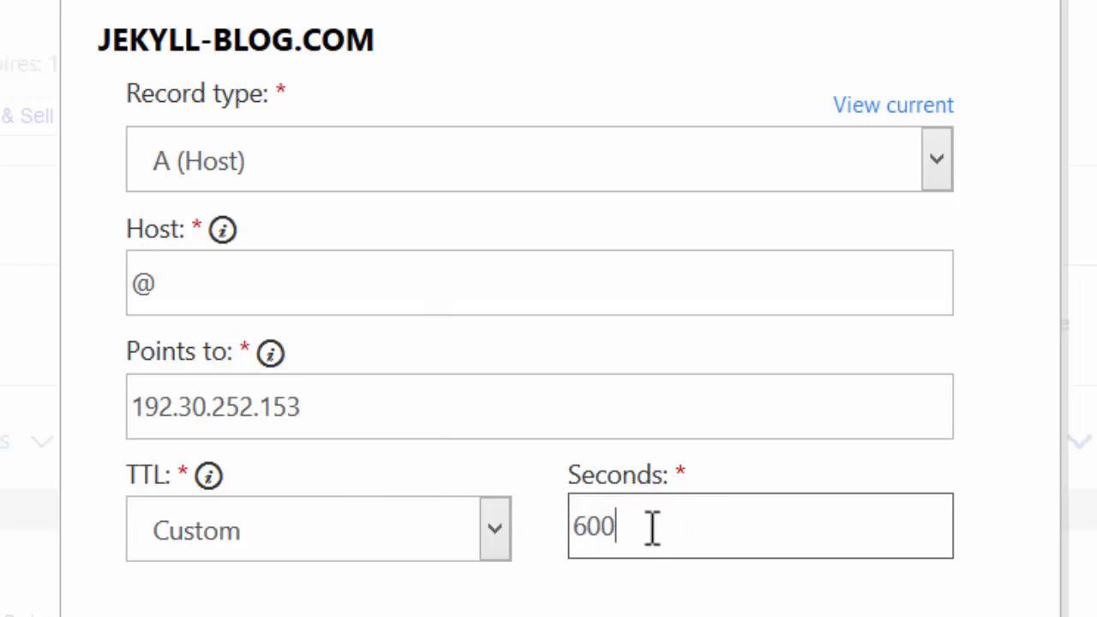
double_click(648, 525)
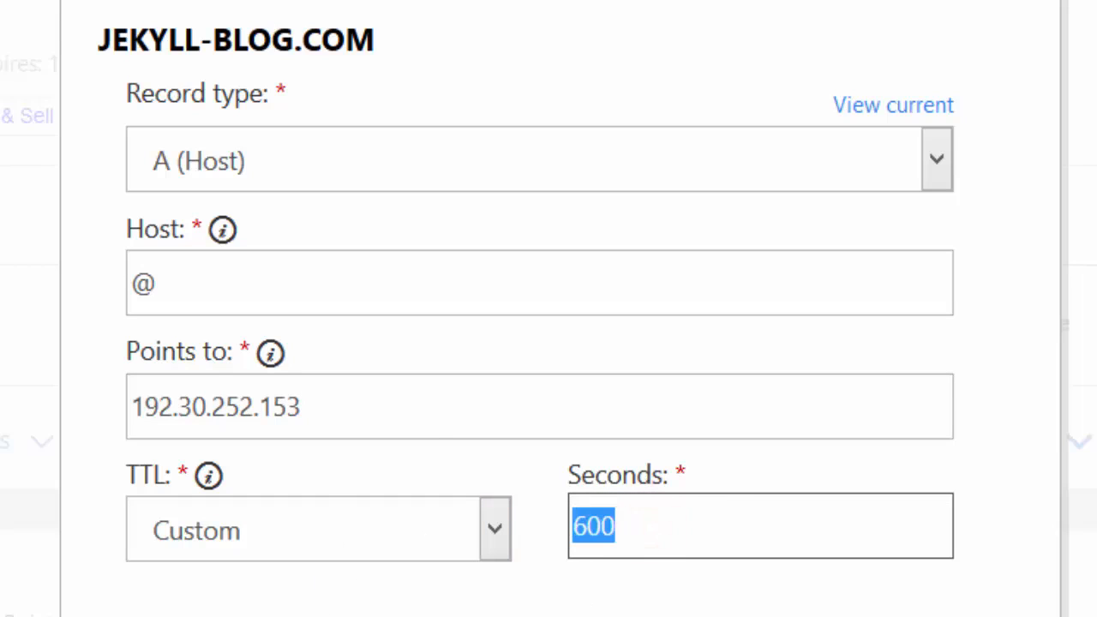
key("Return")
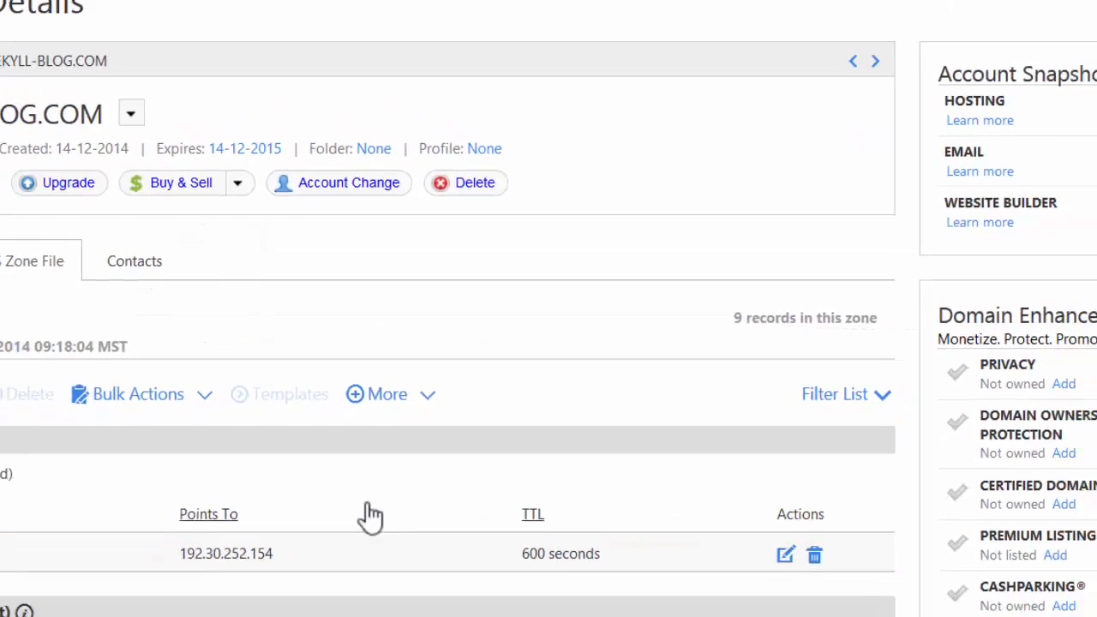
scroll(458, 480, "down", 1)
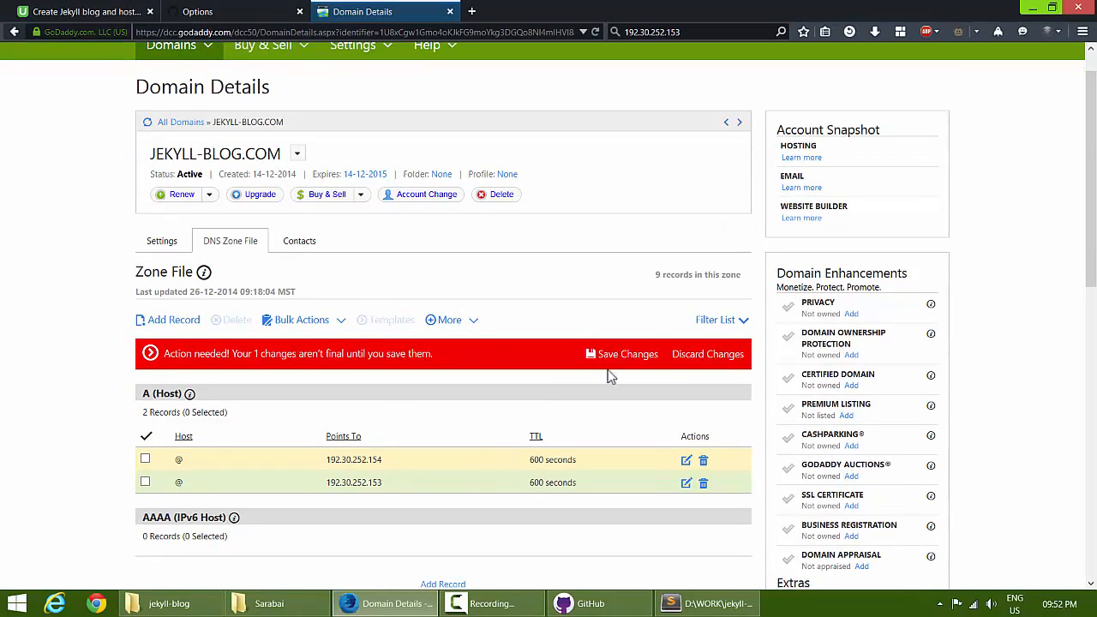
left_click(612, 358)
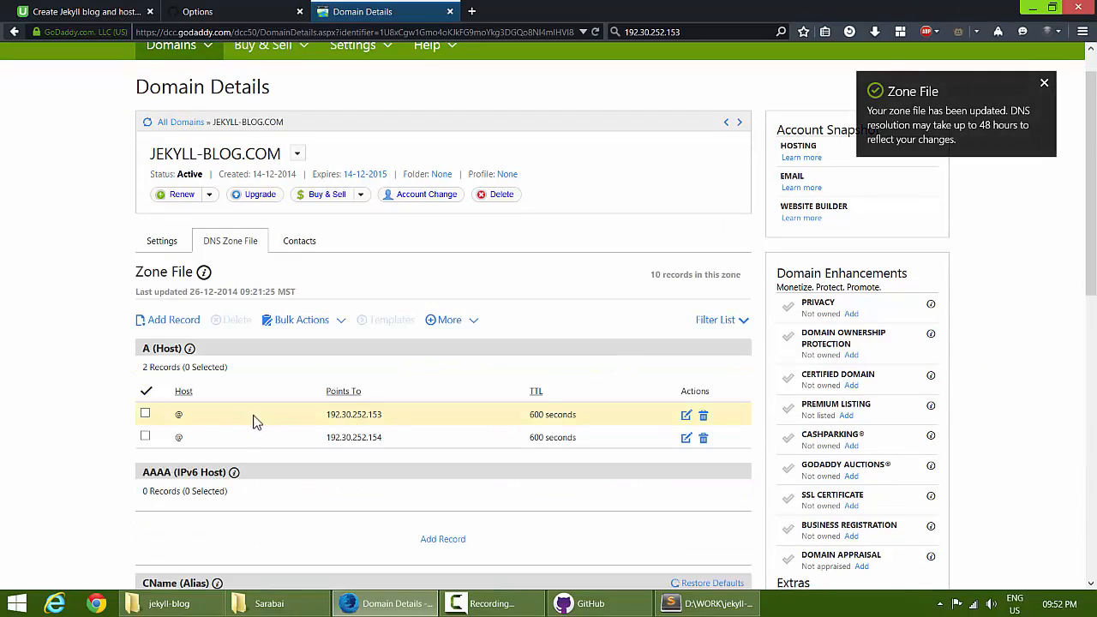
Review the addresses of the two A (Host) records in the zone file.
left_click_drag(318, 416, 388, 437)
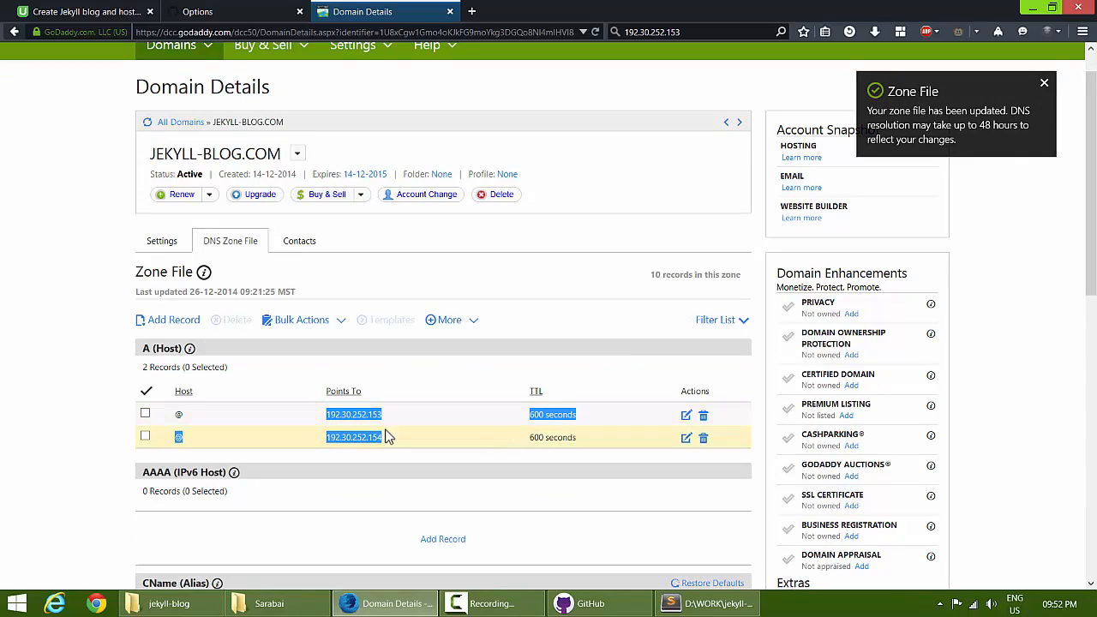
left_click(390, 440)
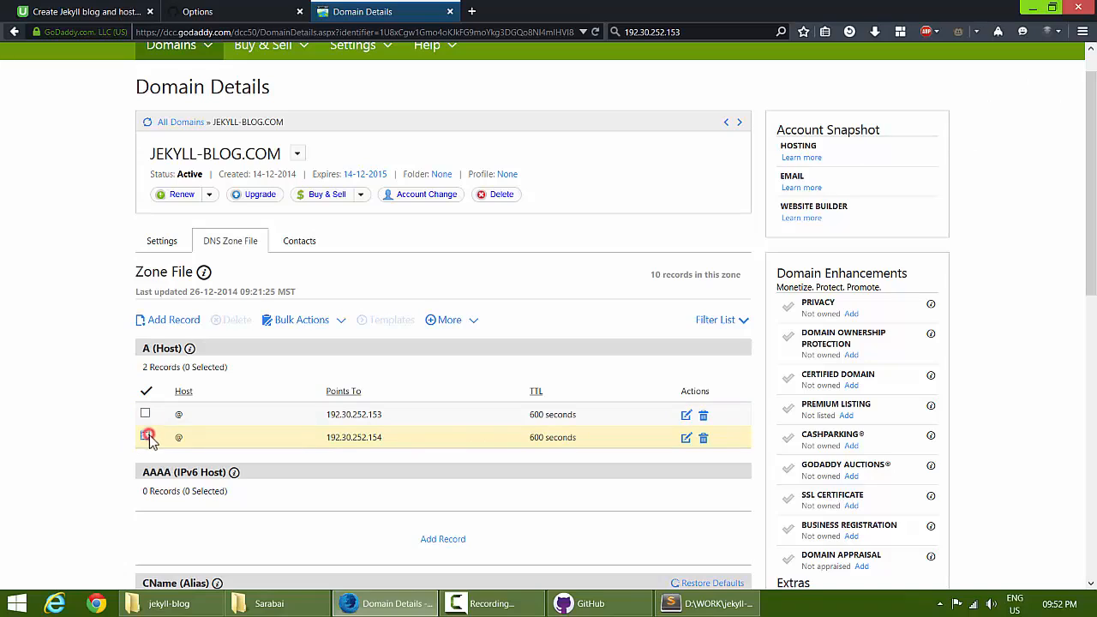
left_click(146, 437)
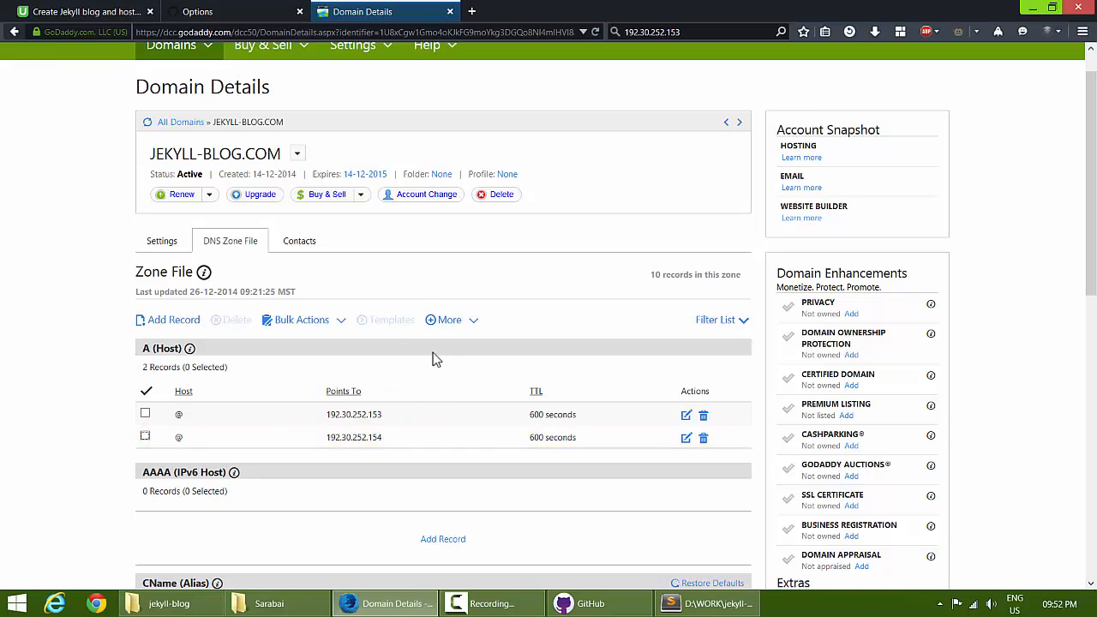
Check the update delay in the repository's GitHub Pages settings and open the published site in a new tab.
left_click(244, 11)
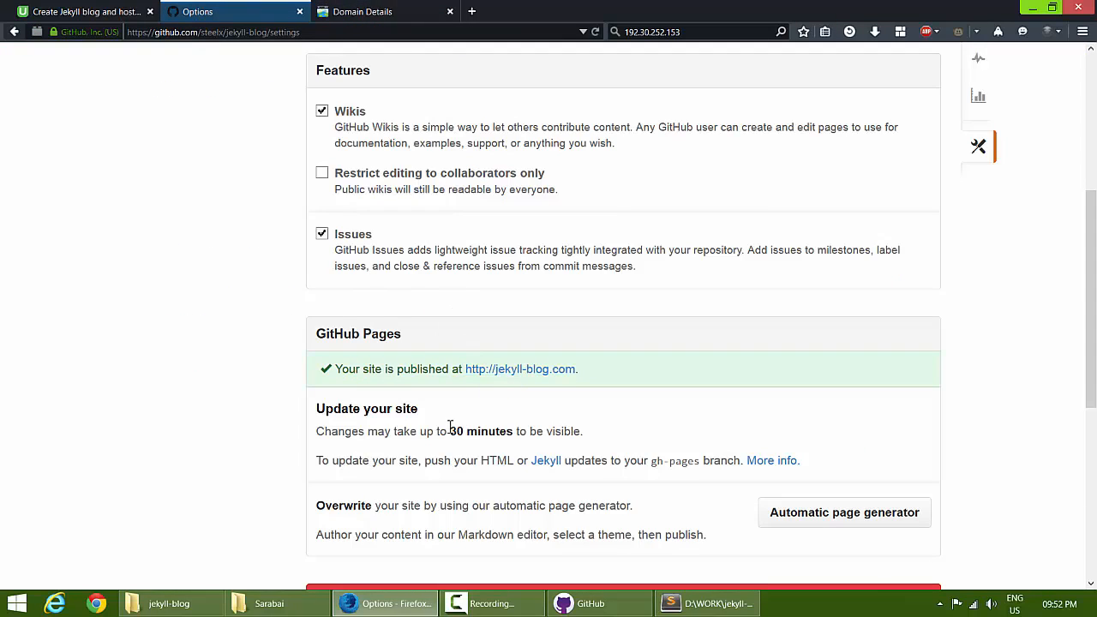
left_click_drag(449, 428, 514, 429)
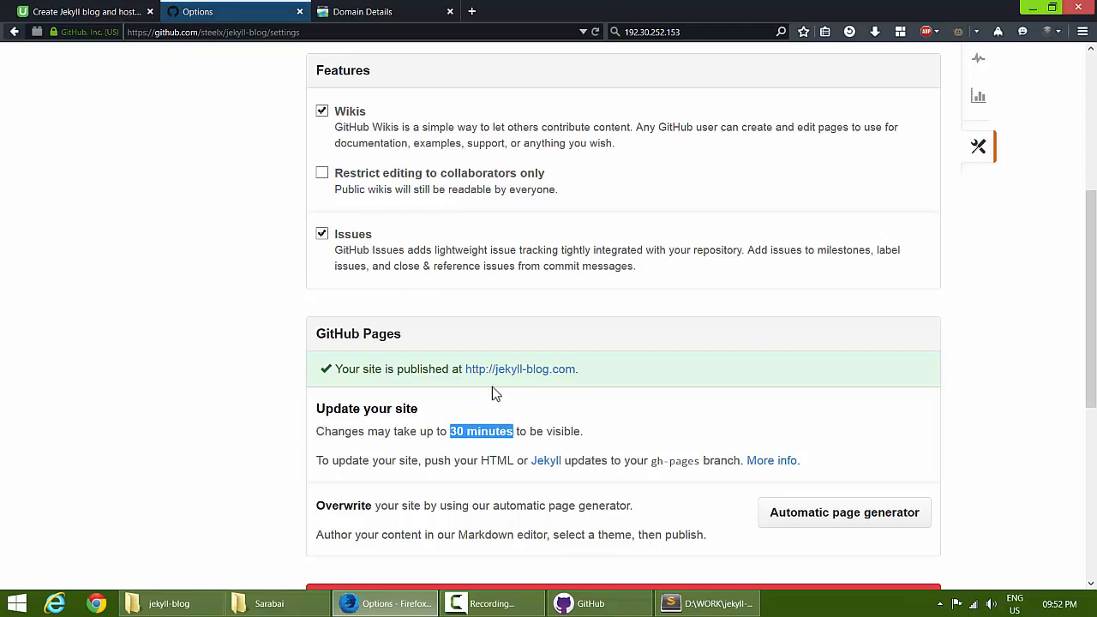
right_click(517, 375)
left_click(565, 384)
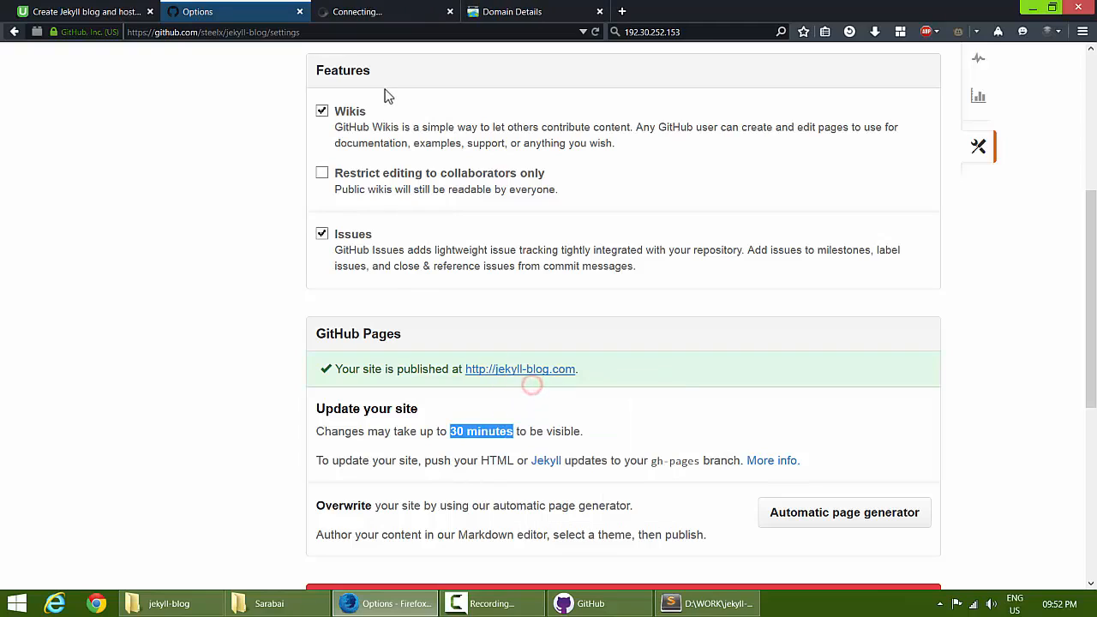
left_click(412, 9)
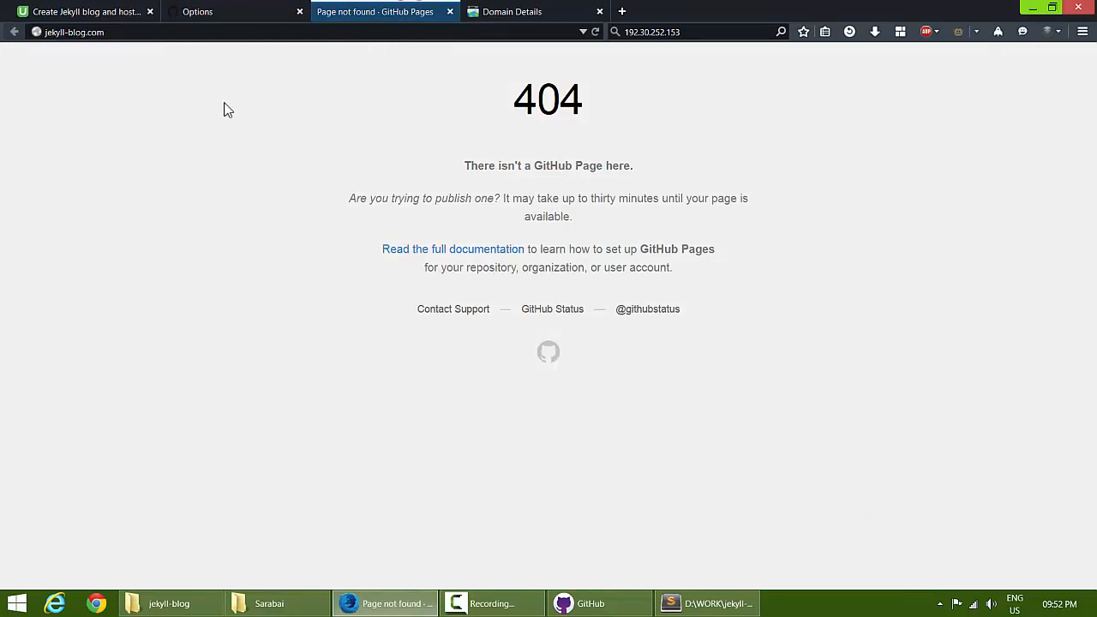
Check the address of the opened site, then close it and return to the GitHub Pages section of the repository settings.
left_click(129, 32)
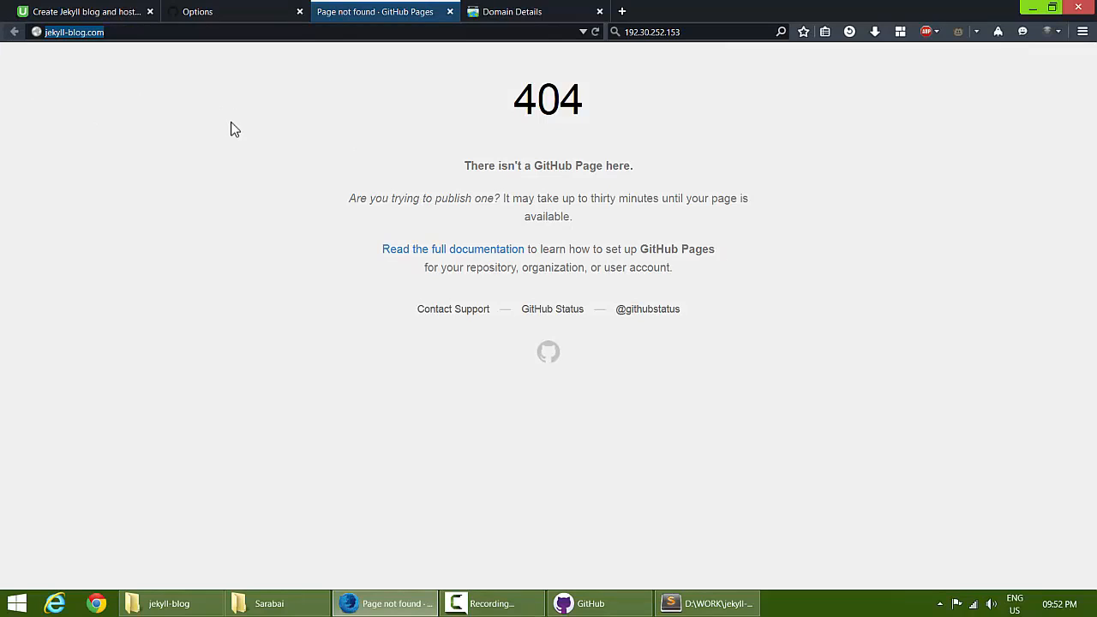
left_click(450, 12)
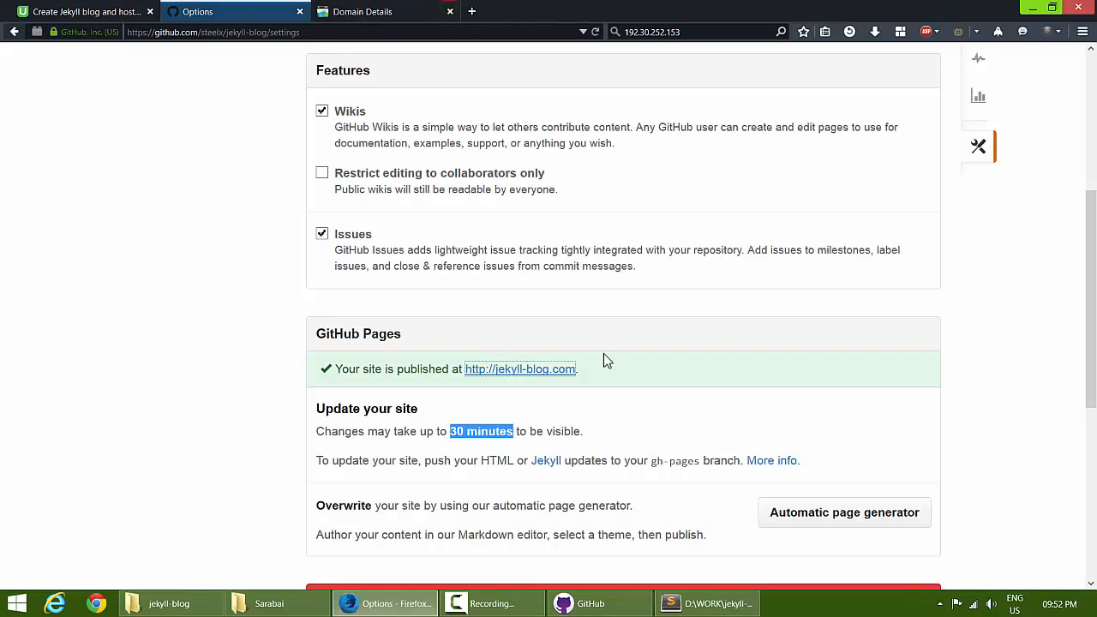
double_click(377, 335)
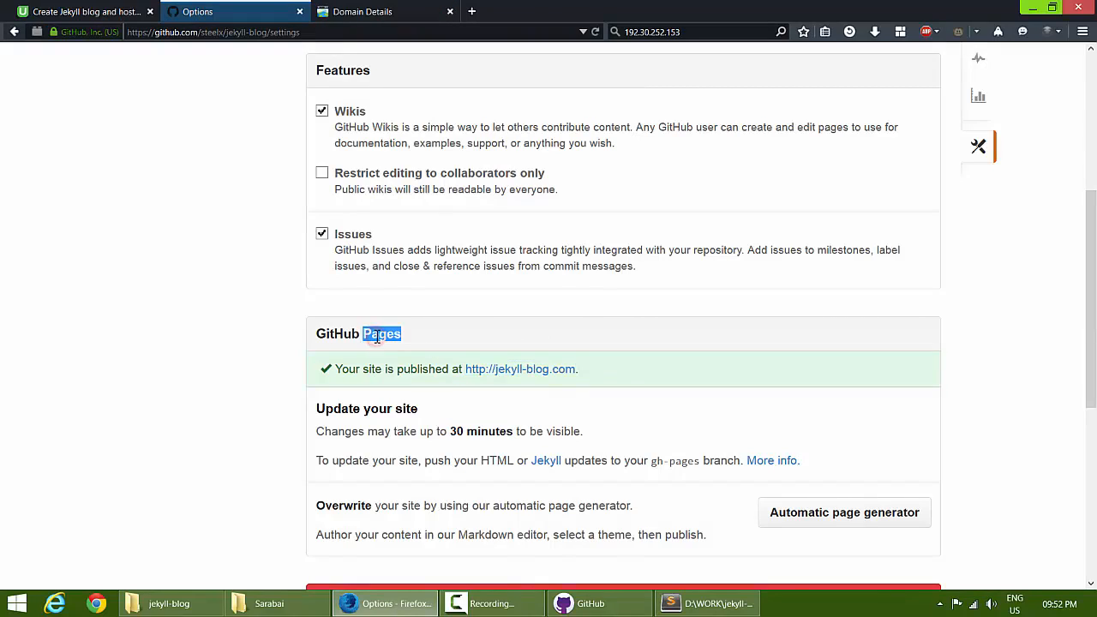